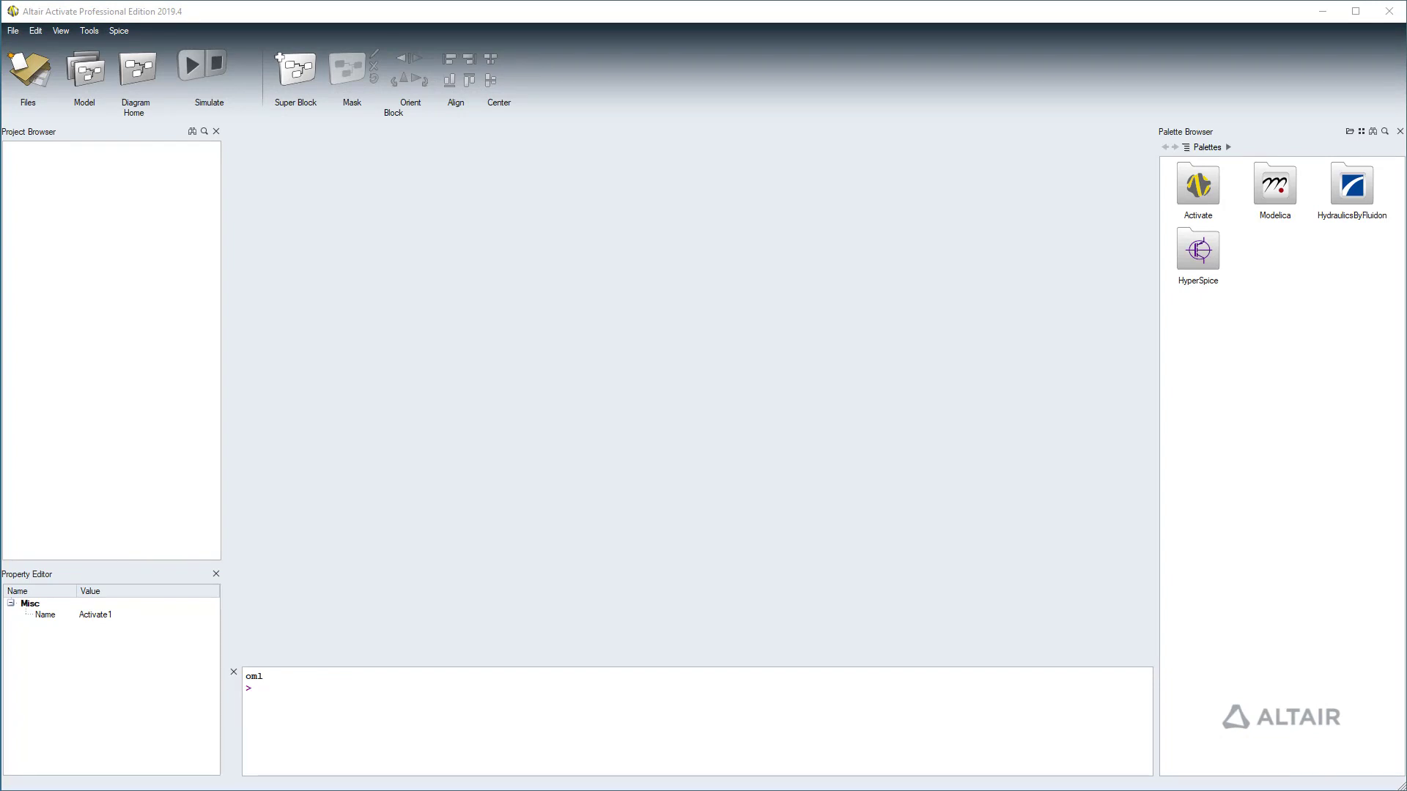
Step: Place an Environment block and the HLP46 liquid block from the HydraulicsByFluidon Media folder
double_click(1351, 186)
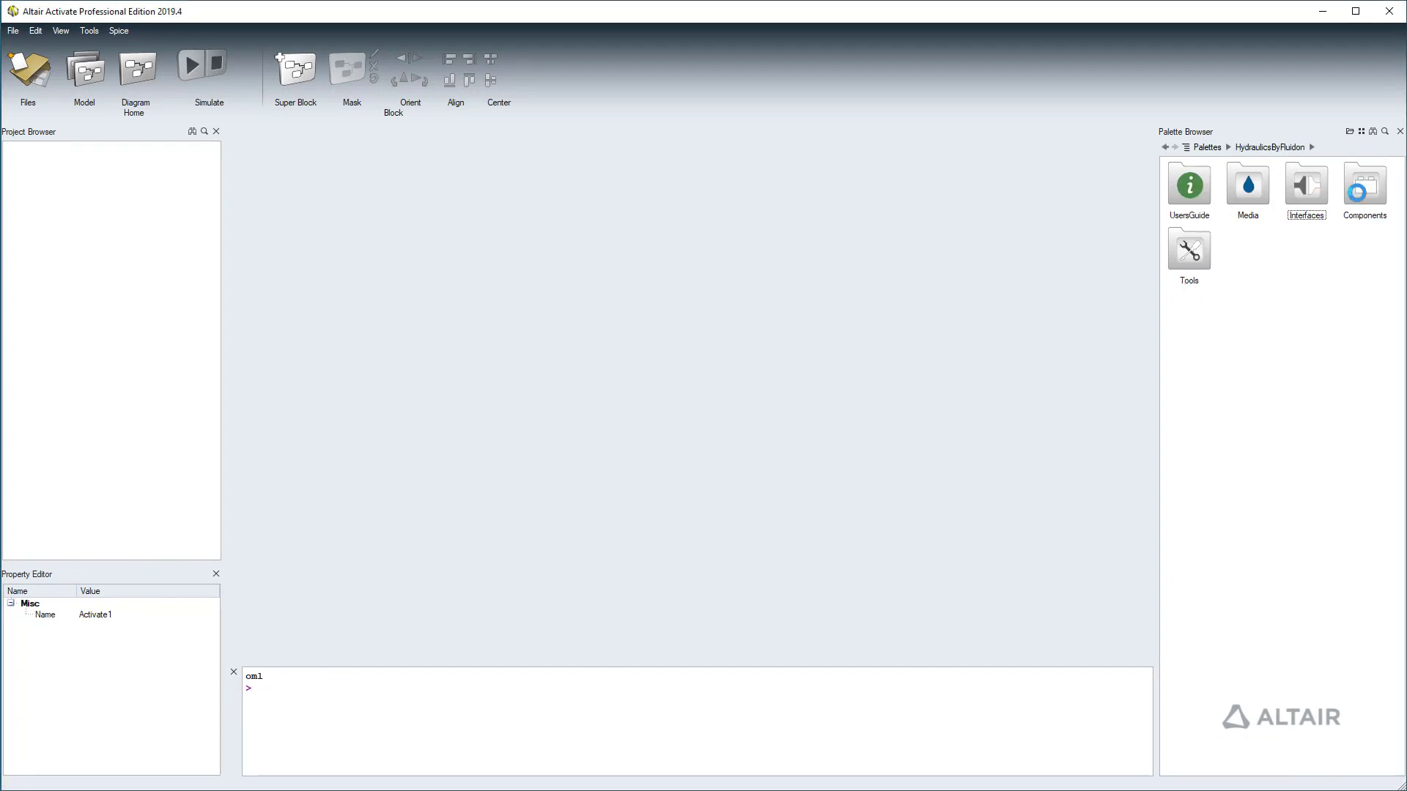
double_click(1254, 184)
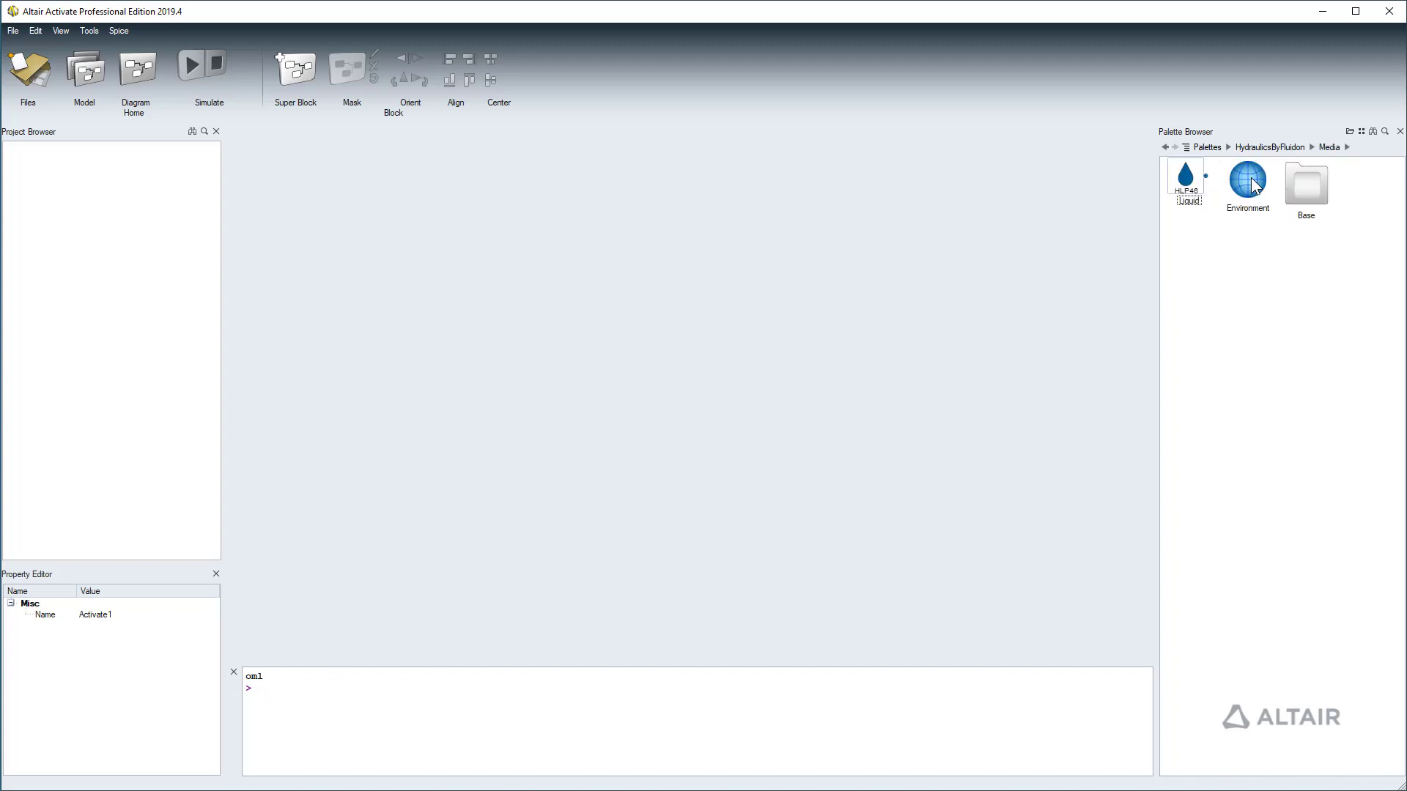
left_click_drag(1248, 183, 380, 268)
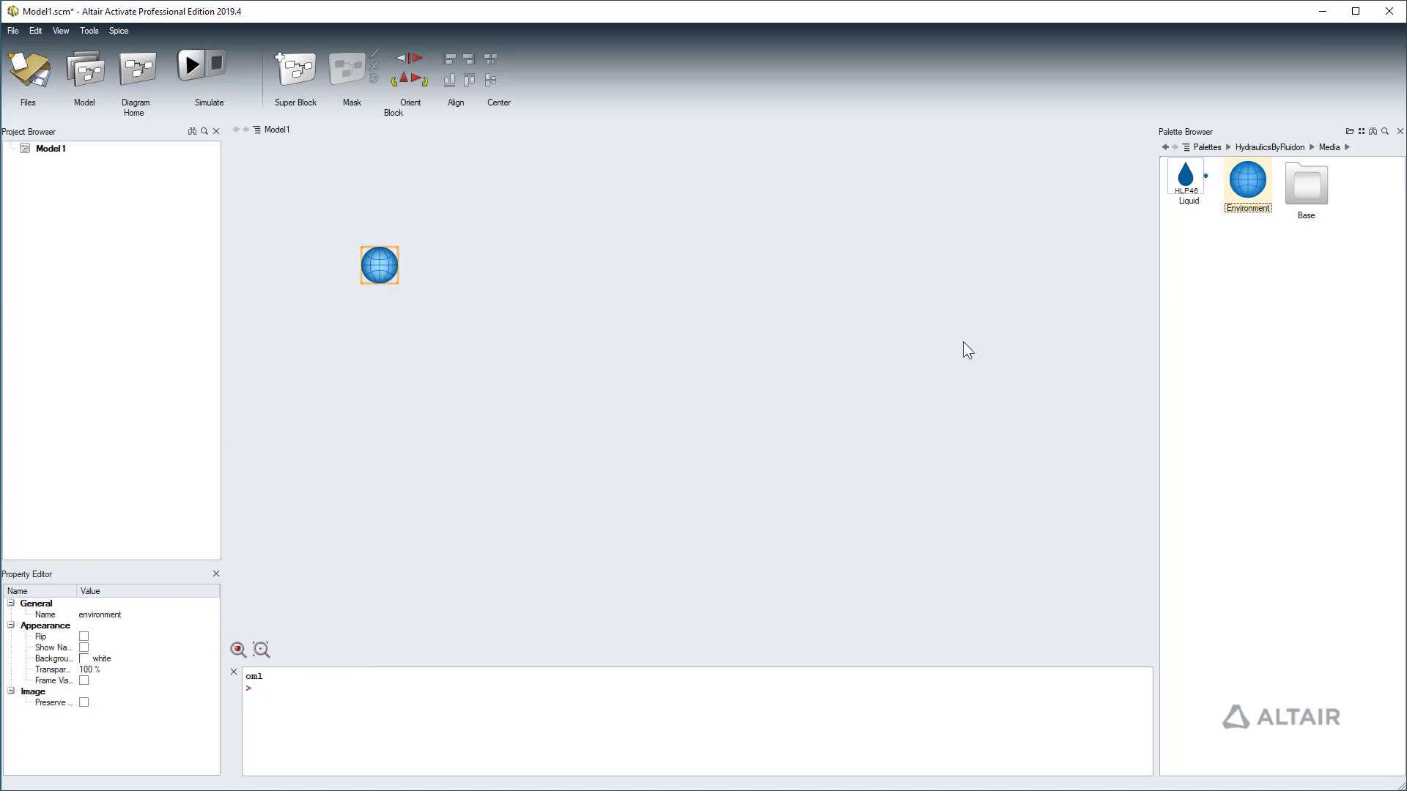
left_click_drag(1186, 178, 389, 364)
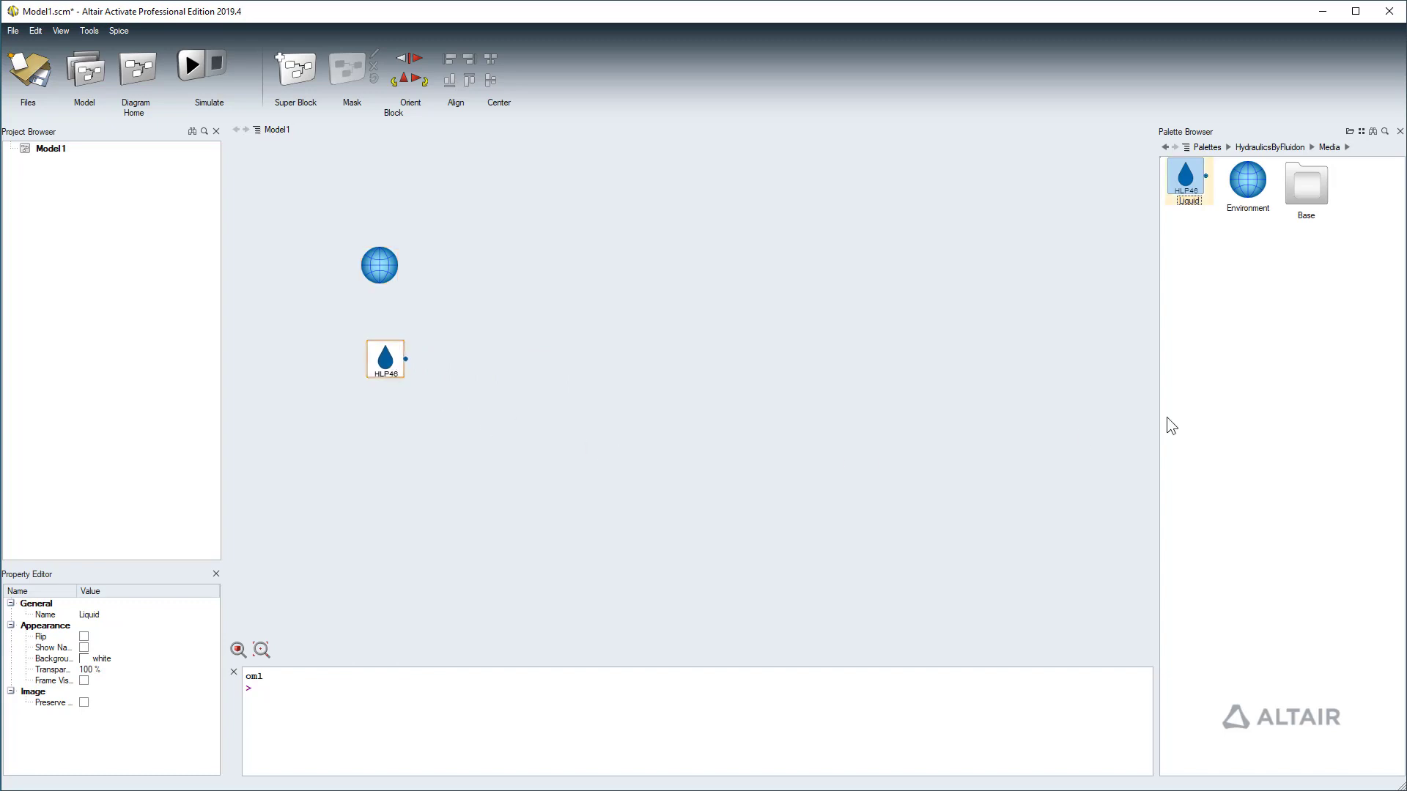
Step: Add a ConstantFlowPump, a Volume above it and an OpenTank below it
left_click(1292, 149)
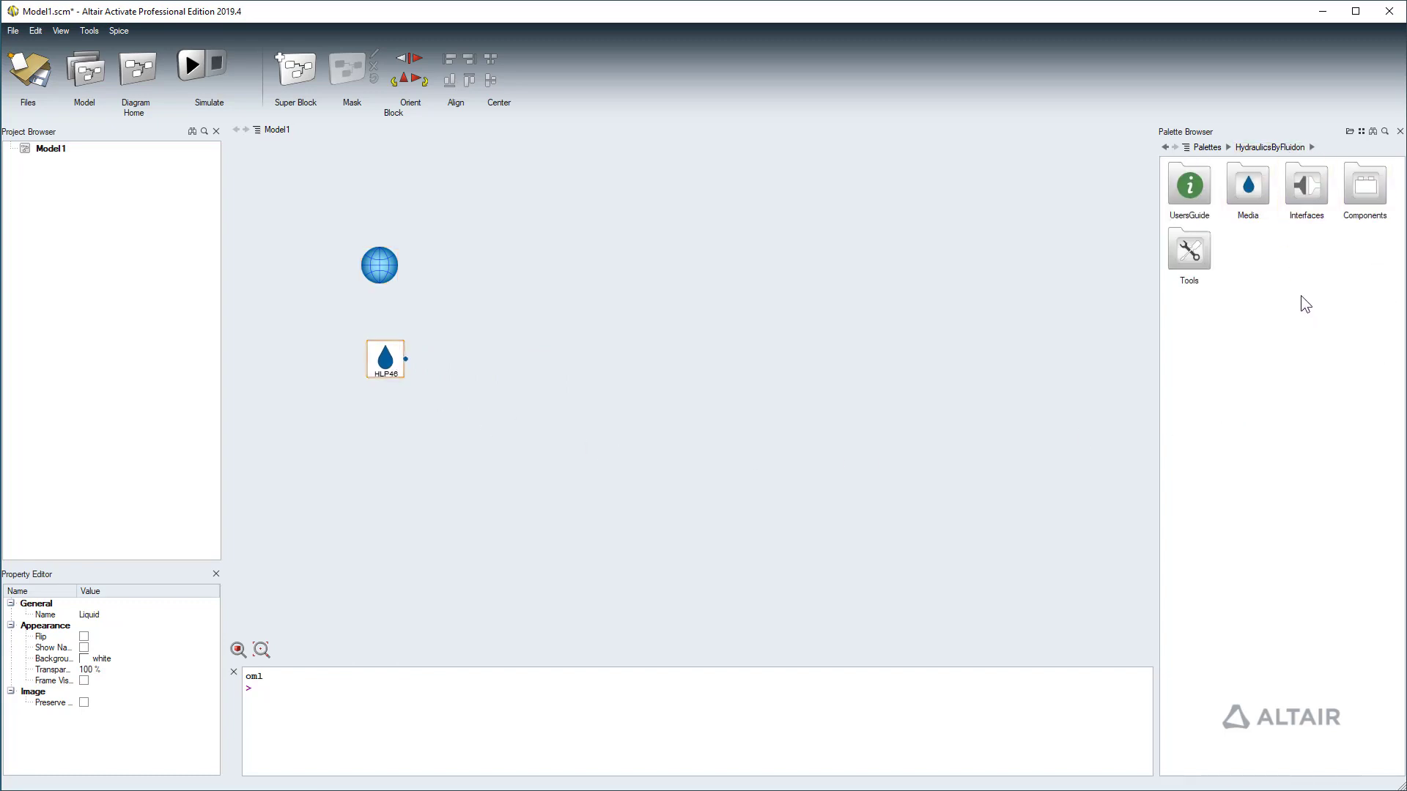
double_click(1364, 187)
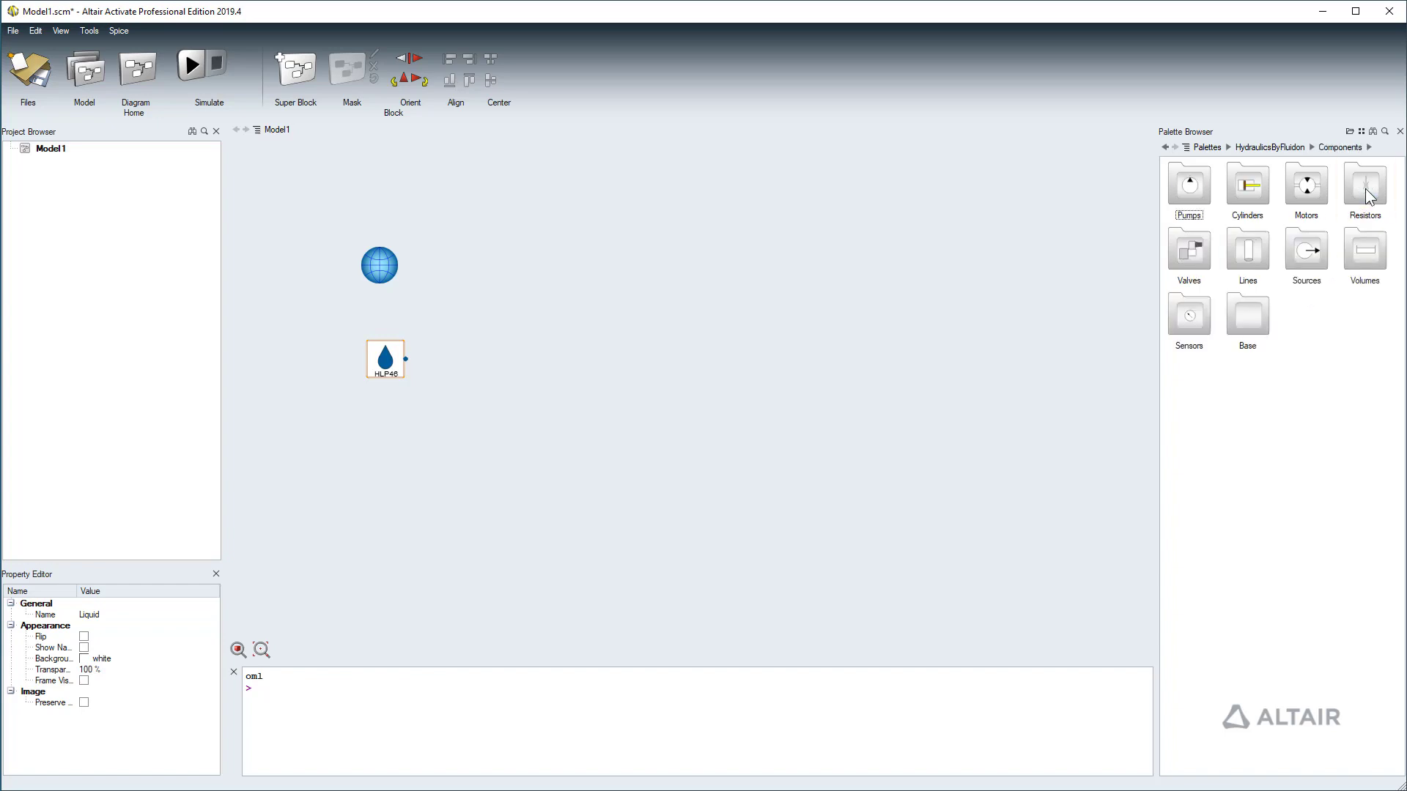
double_click(1177, 206)
left_click_drag(1210, 179, 573, 372)
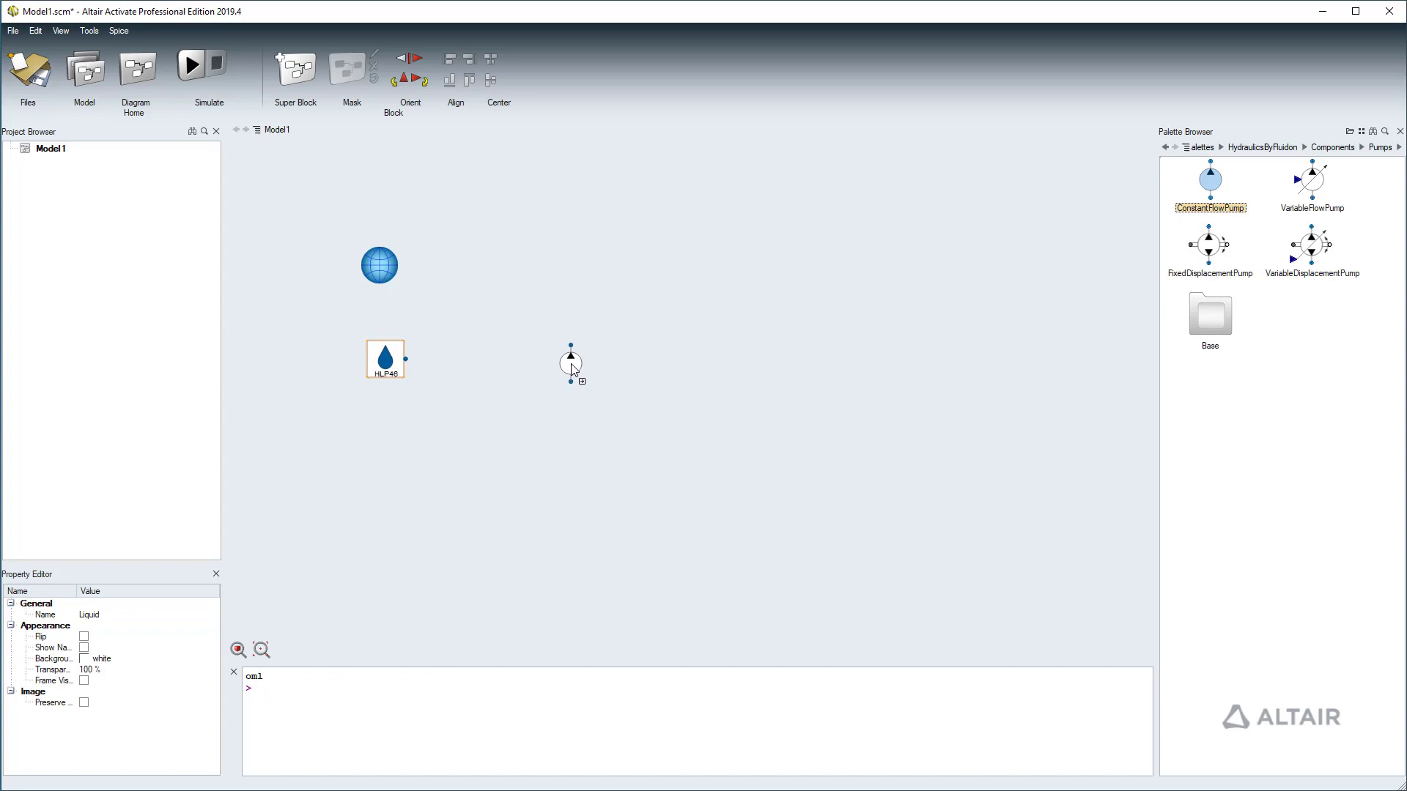
left_click(1331, 148)
double_click(1364, 253)
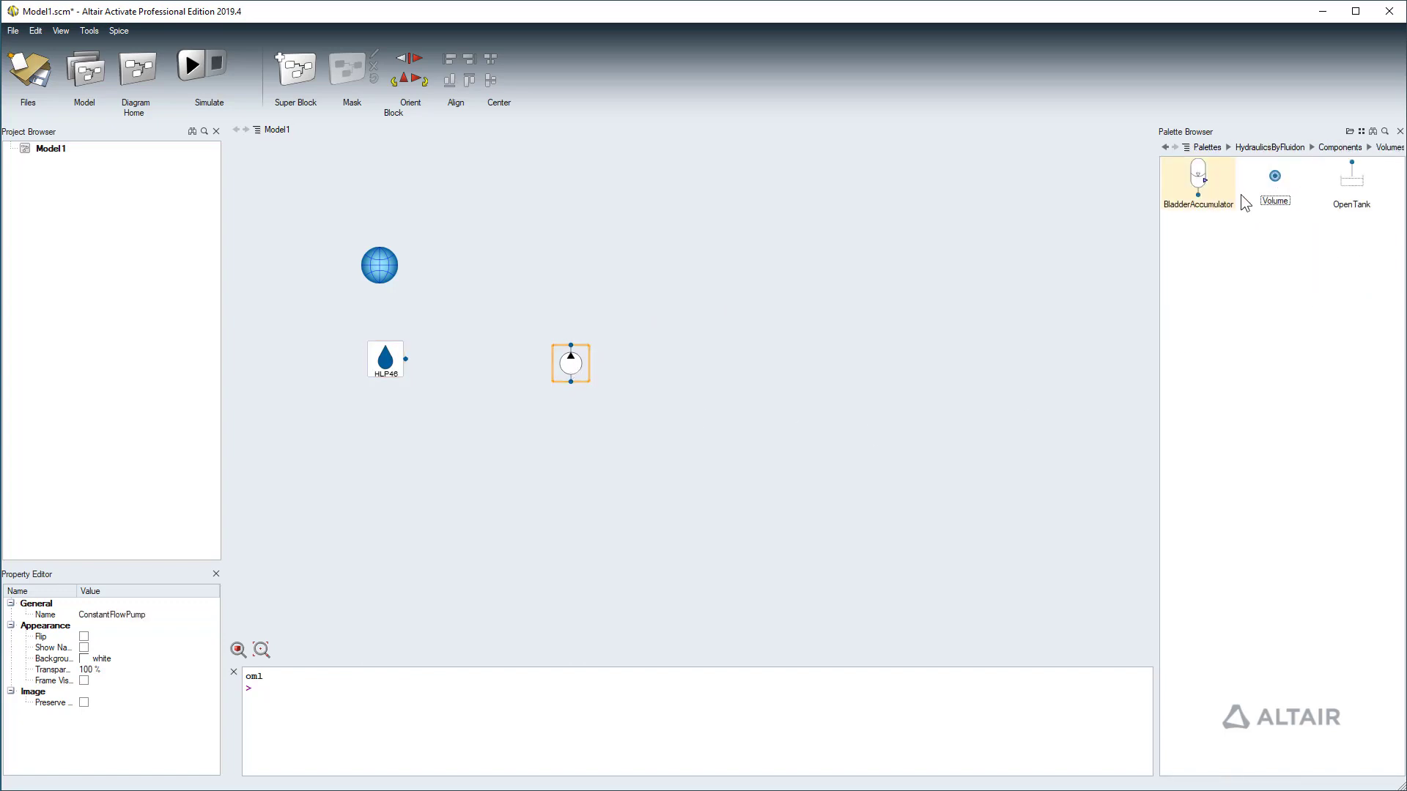
left_click_drag(1275, 179, 571, 274)
mouse_move(1352, 179)
left_mouse_down()
mouse_move(1350, 205)
mouse_move(613, 533)
mouse_move(572, 472)
mouse_move(570, 382)
mouse_move(572, 393)
left_mouse_up()
Step: Connect the pump to the volume and tank, and move HLP46 beside the circuit
left_click_drag(571, 346, 570, 273)
mouse_move(403, 367)
left_mouse_down()
mouse_move(405, 395)
mouse_move(453, 415)
mouse_move(571, 408)
left_mouse_up()
left_click(489, 420)
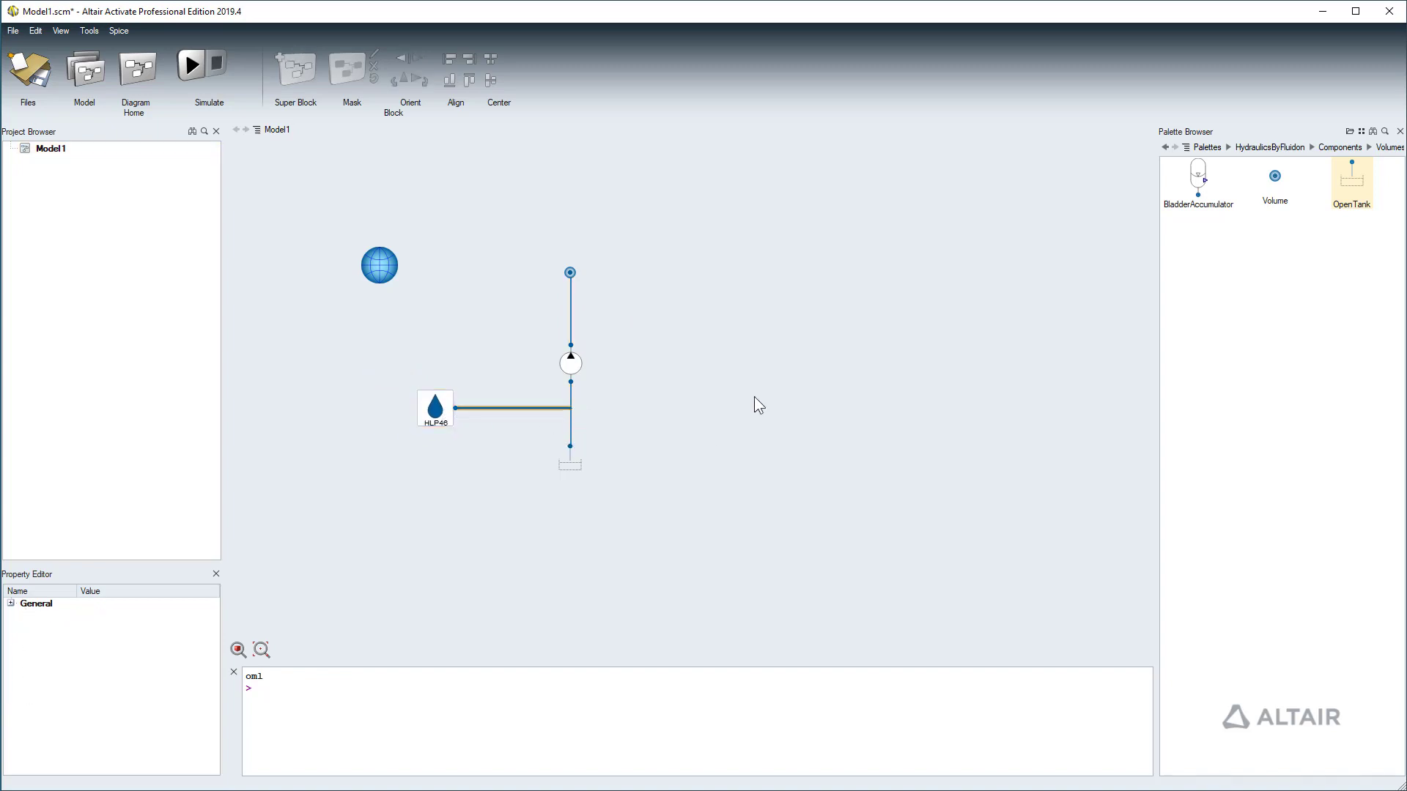
Step: Add a PressureSensor on the pump outlet line and a Scope to its right
left_click(1342, 148)
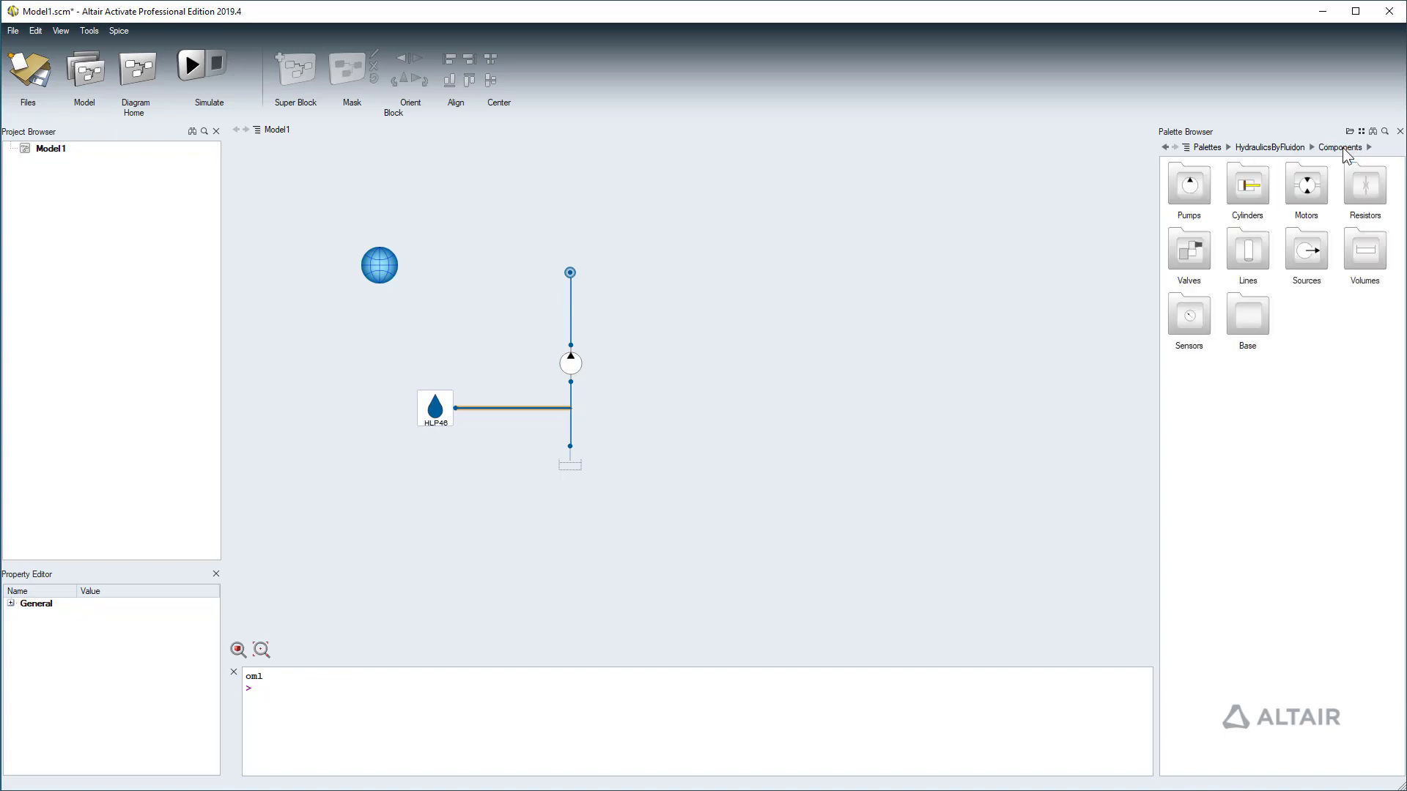
double_click(1190, 316)
left_click_drag(1270, 178, 573, 311)
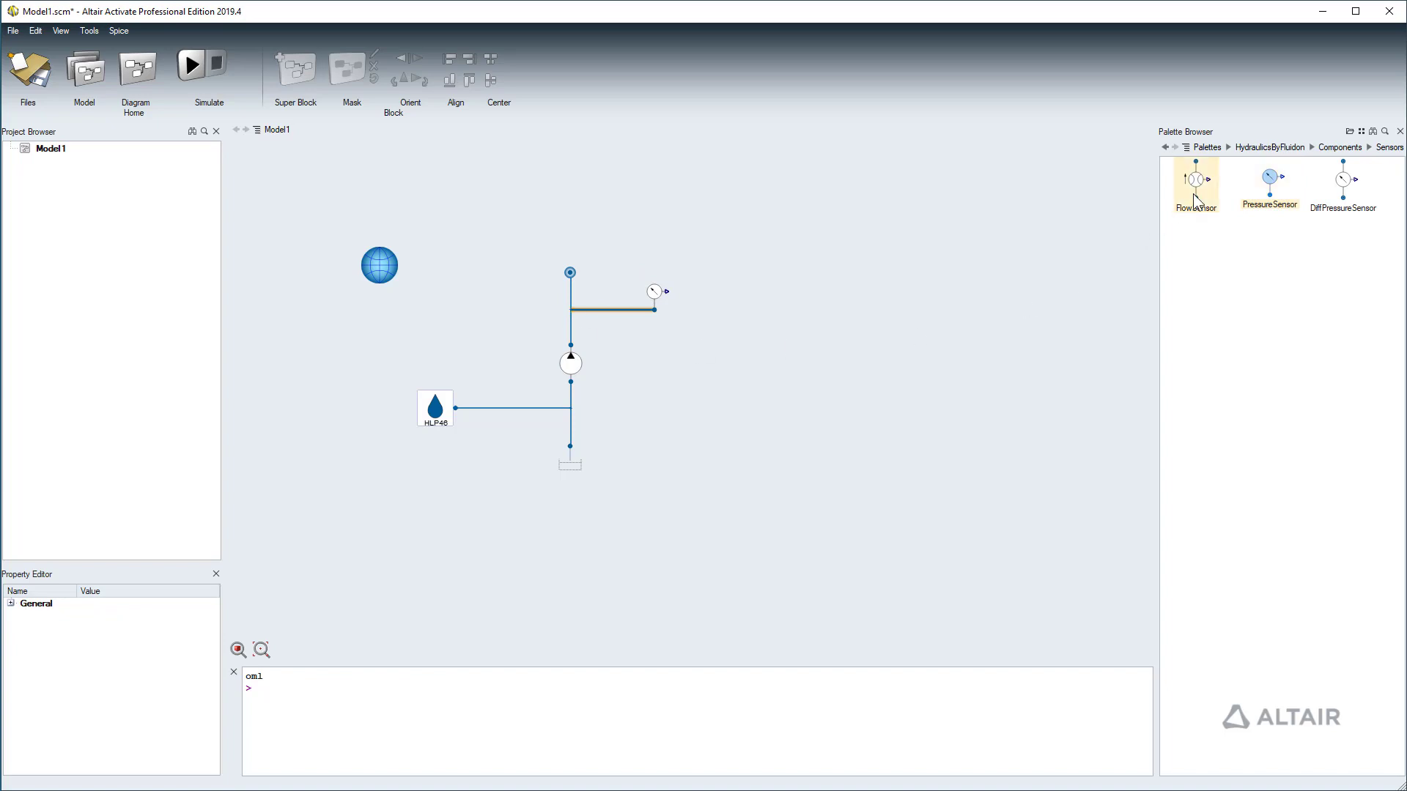
left_click(1207, 147)
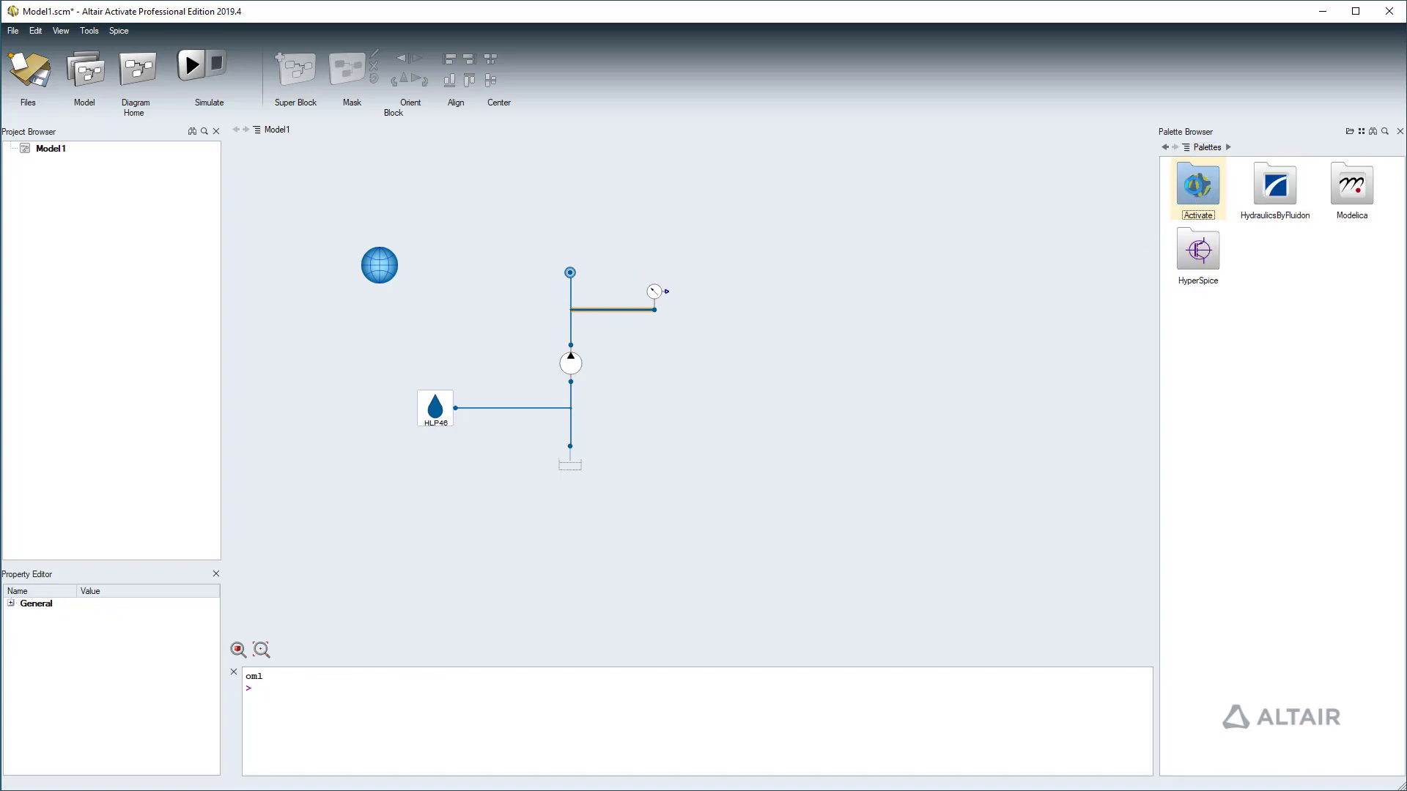
double_click(1194, 194)
double_click(1281, 194)
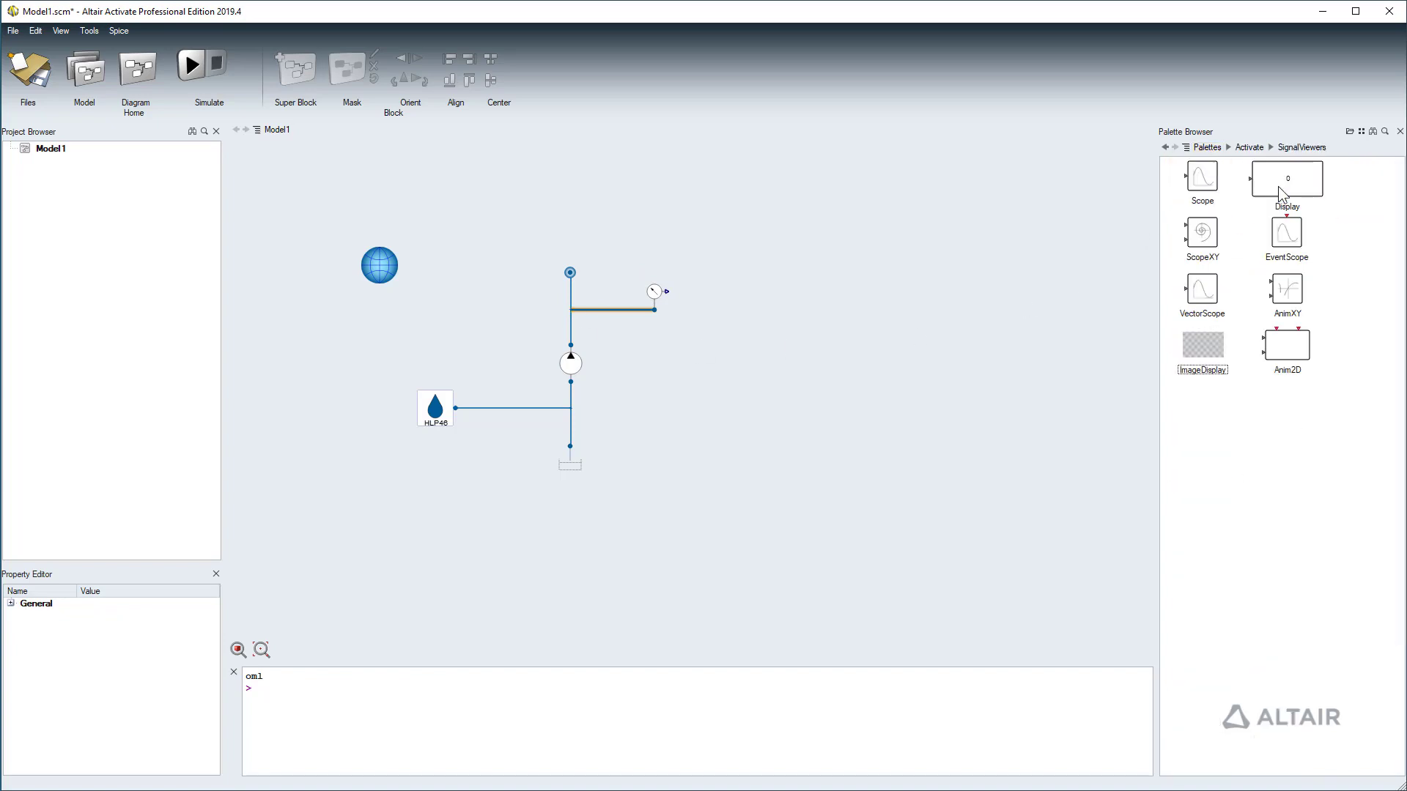
left_click_drag(1198, 183, 808, 296)
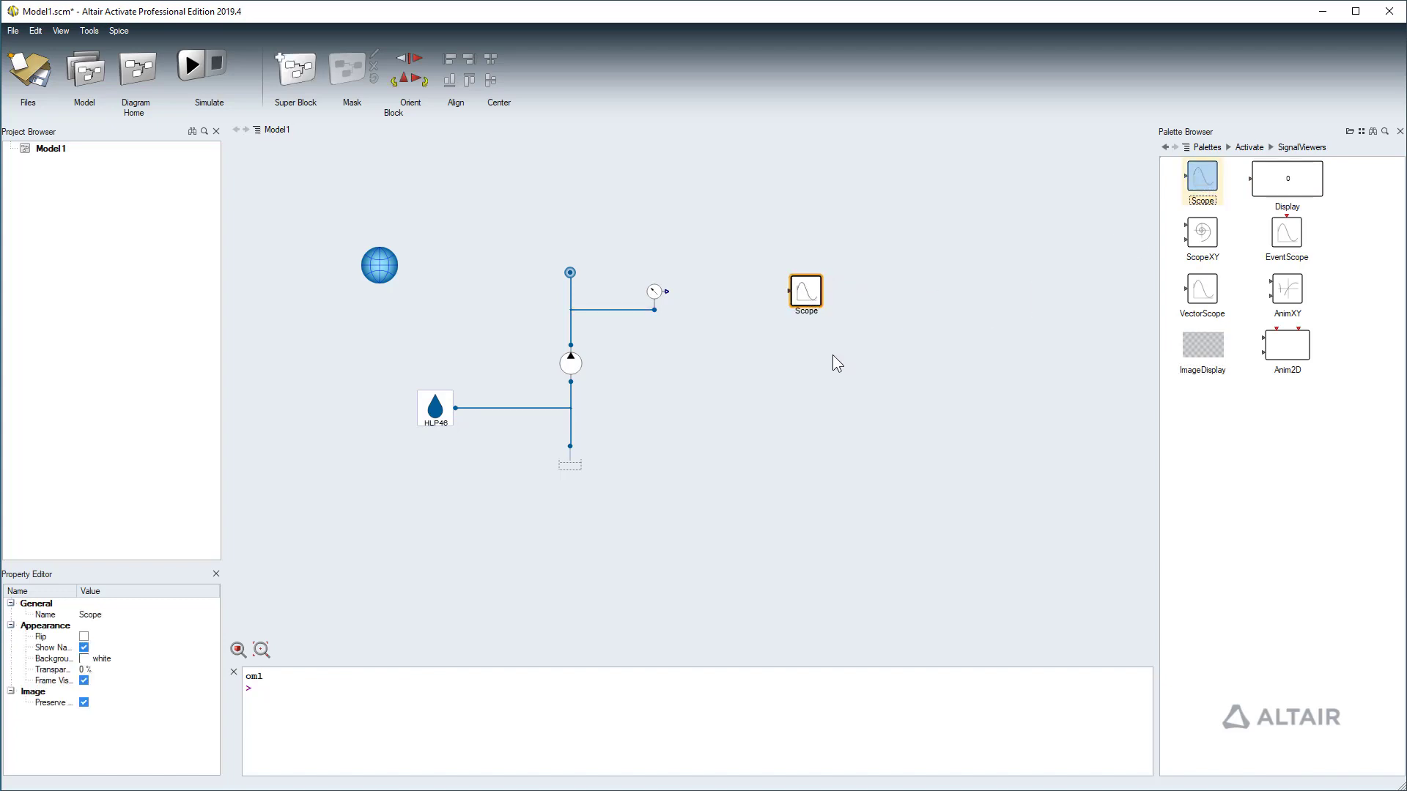
Step: Insert a UnitConversion block before the Scope and wire its output to the Scope
left_click(1249, 147)
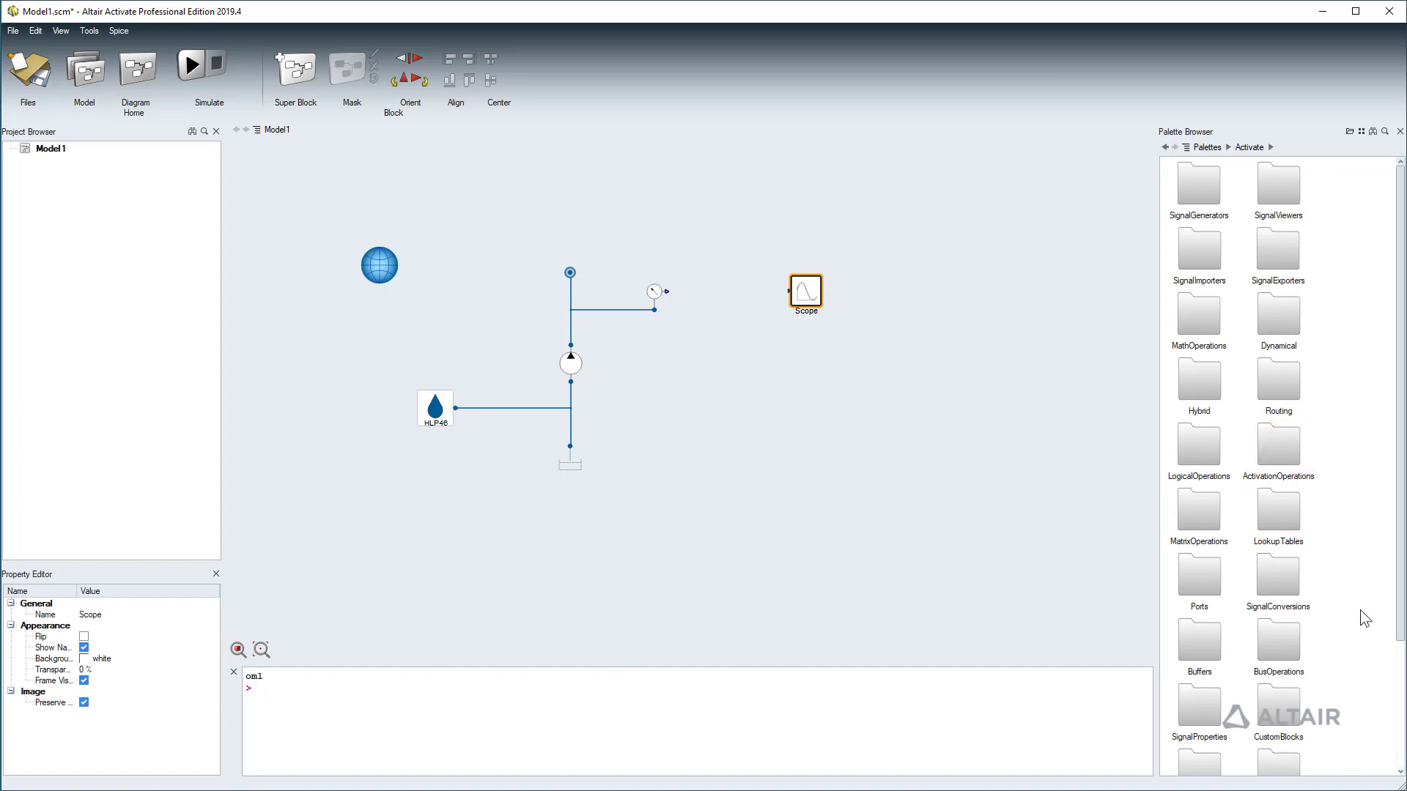
double_click(1281, 583)
left_click_drag(1292, 279, 670, 293)
left_click_drag(766, 301, 840, 300)
left_click(789, 299)
left_click(854, 297)
Step: Set the conversion block to the Pressure unit category with bar output
double_click(753, 289)
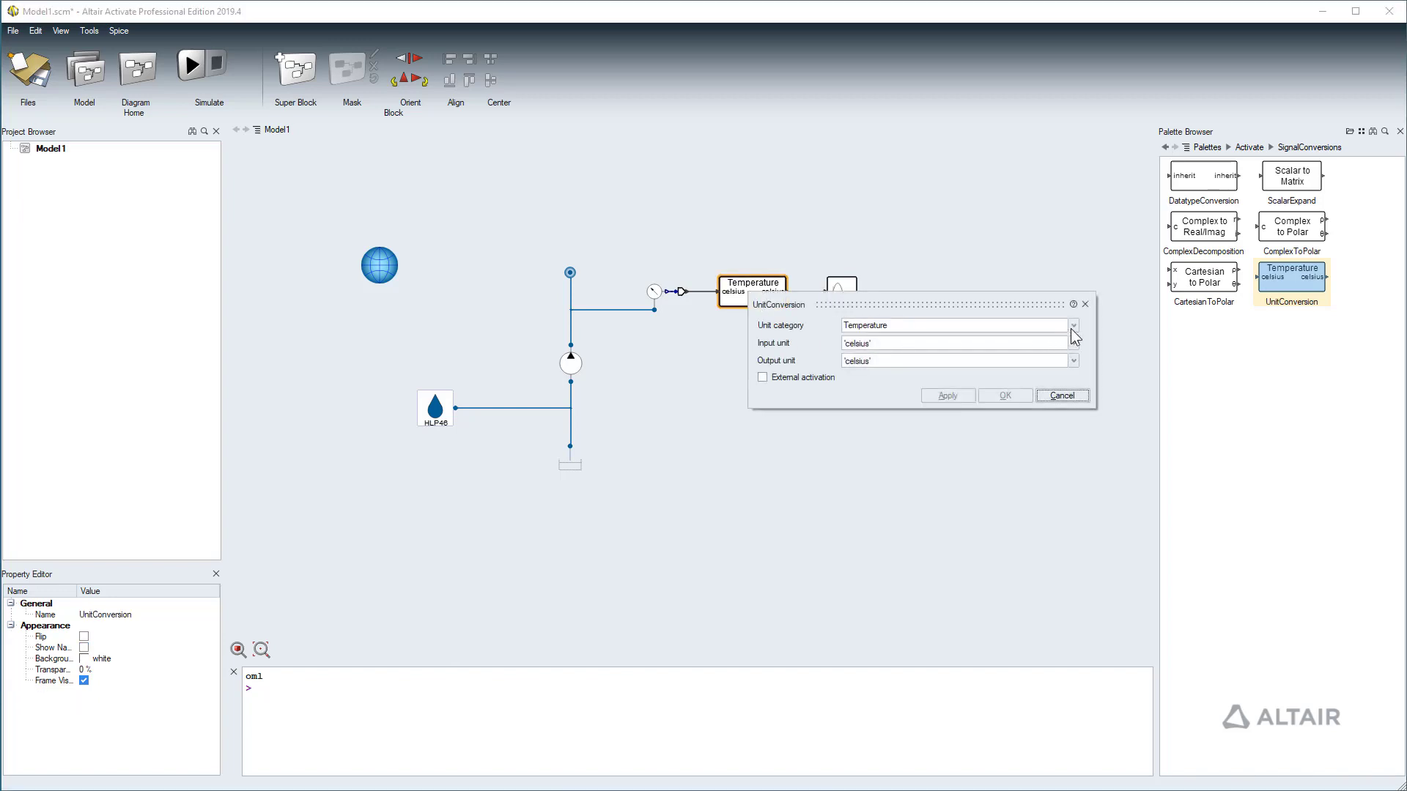
left_click(1072, 325)
left_click(1055, 358)
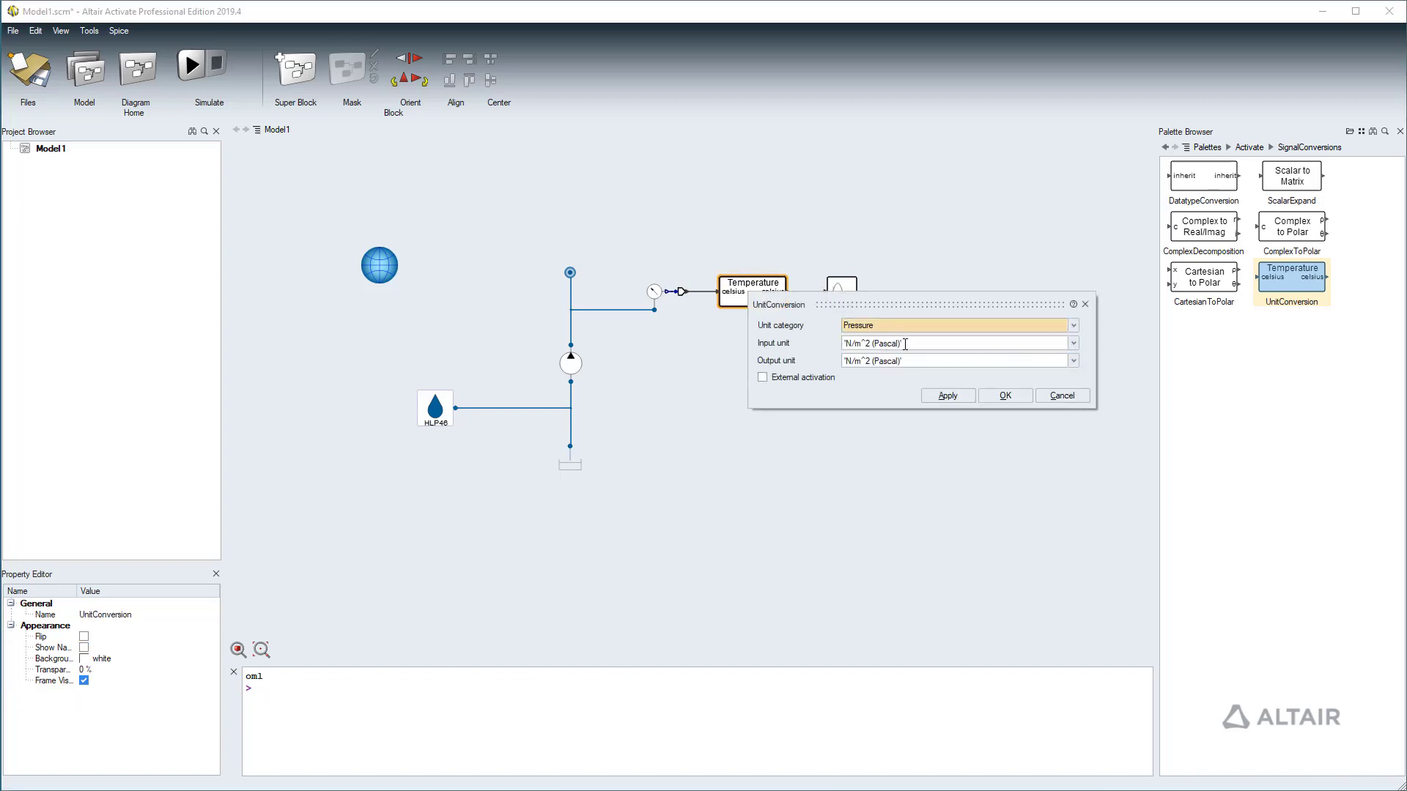
left_click(1072, 361)
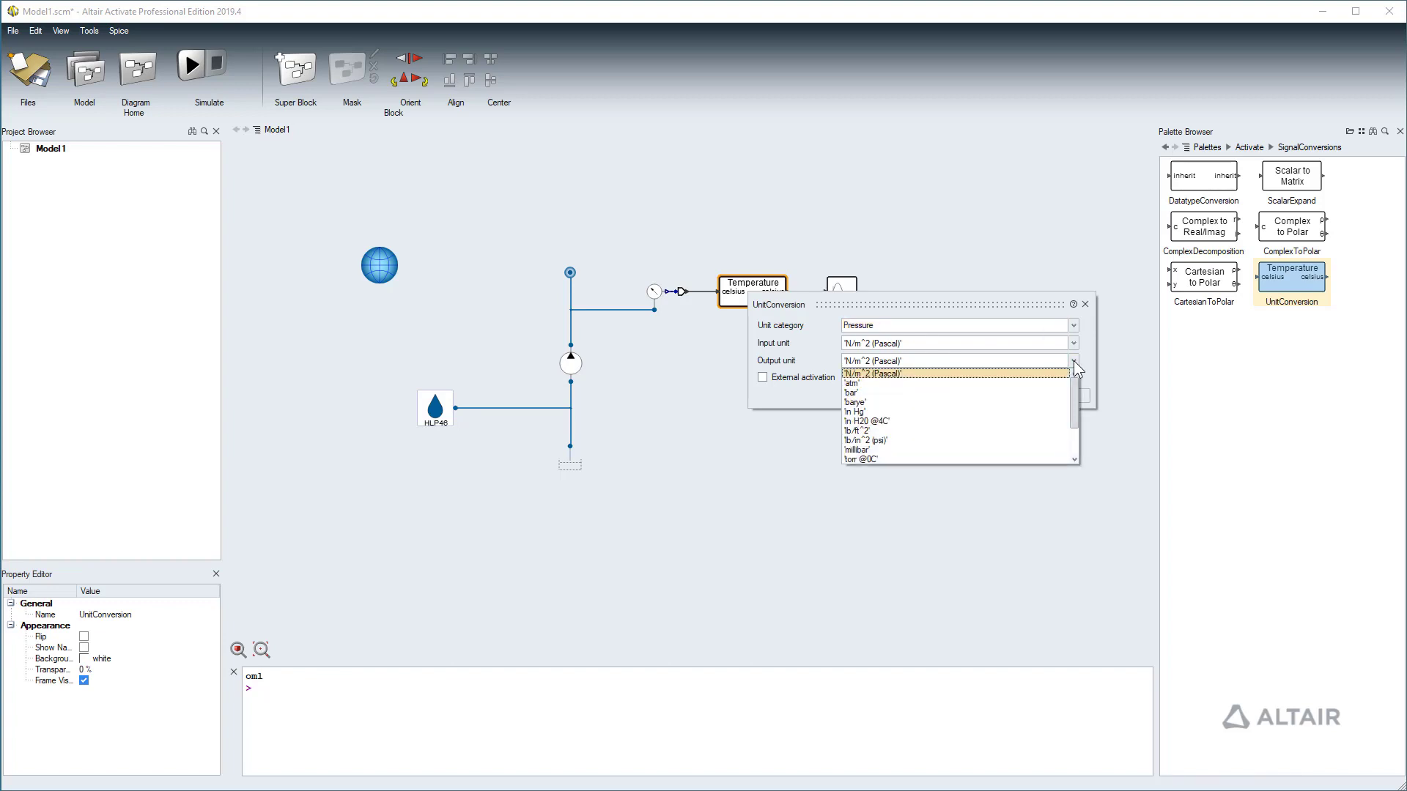
left_click(945, 392)
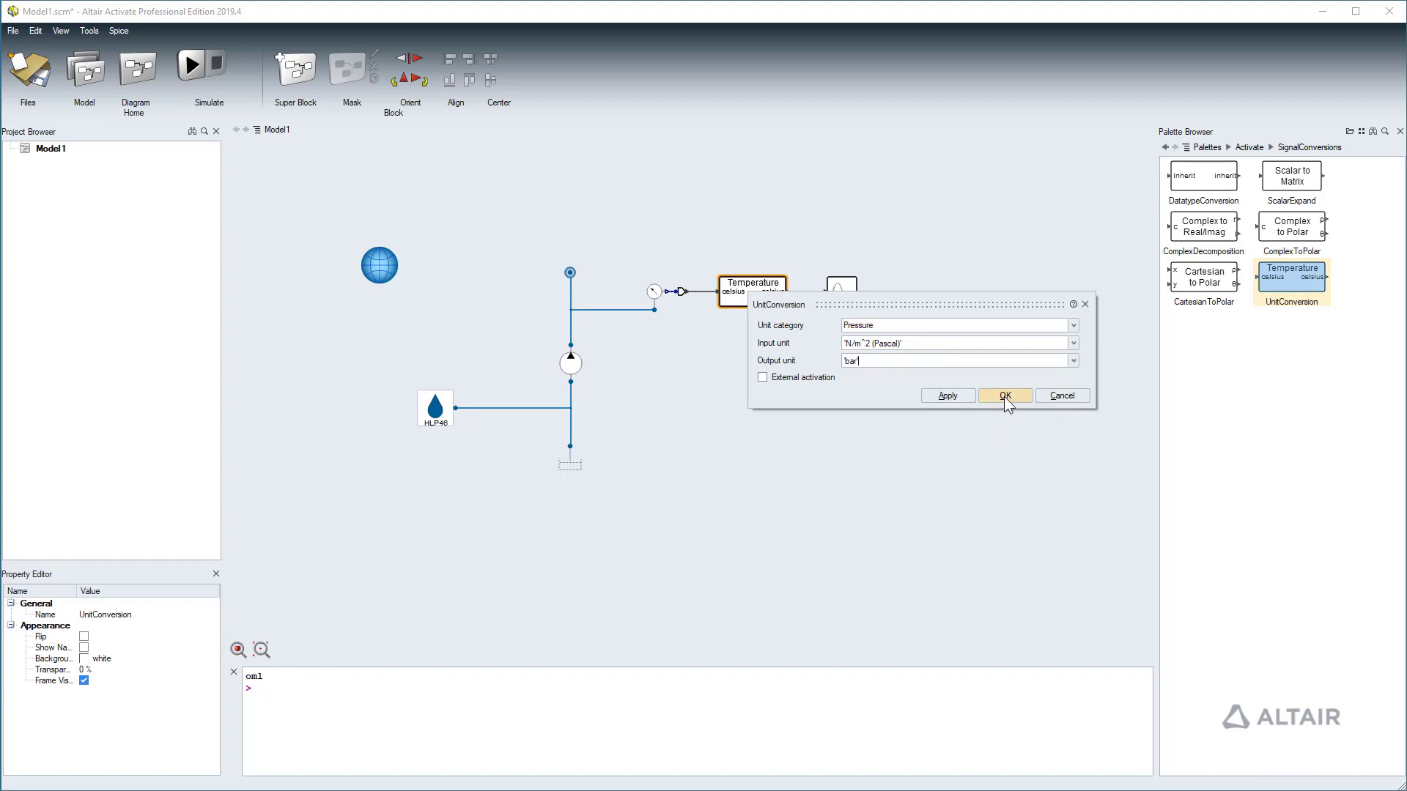
left_click(1006, 397)
left_click(882, 413)
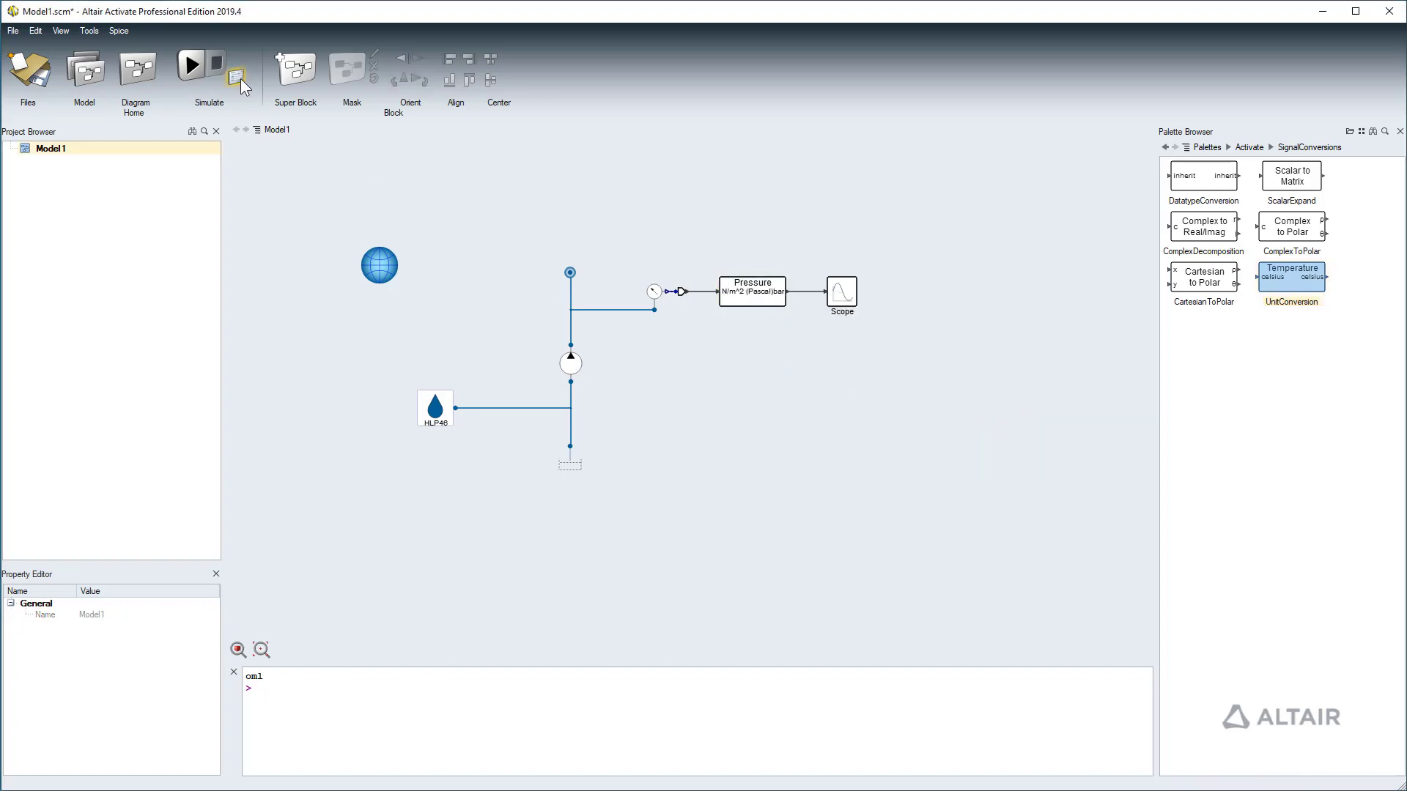
Step: Set the simulation final time to 1
left_click(235, 76)
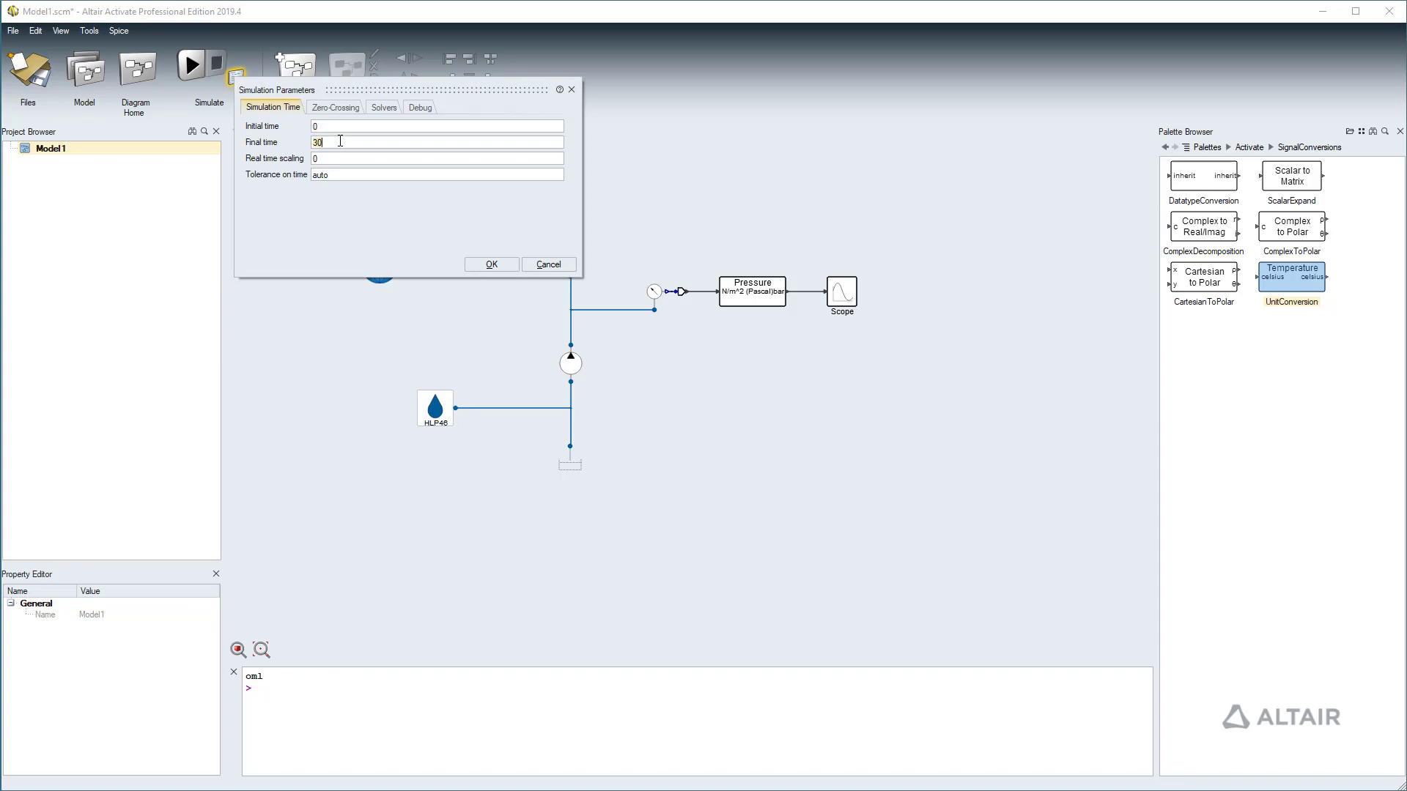
key("BackSpace")
key("BackSpace")
type("1")
left_click(492, 265)
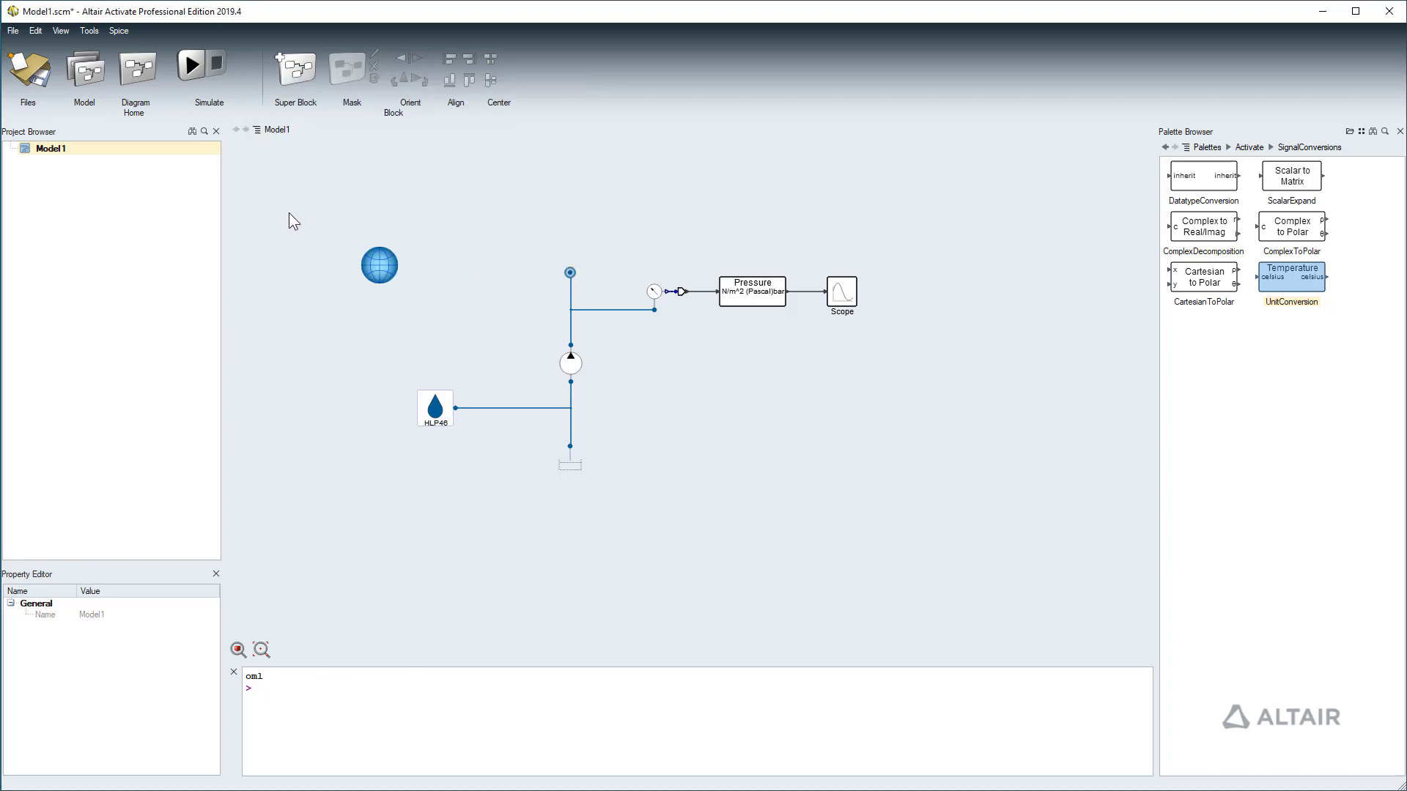
Step: Run the simulation and open the Scope plot beside the diagram
left_click(192, 69)
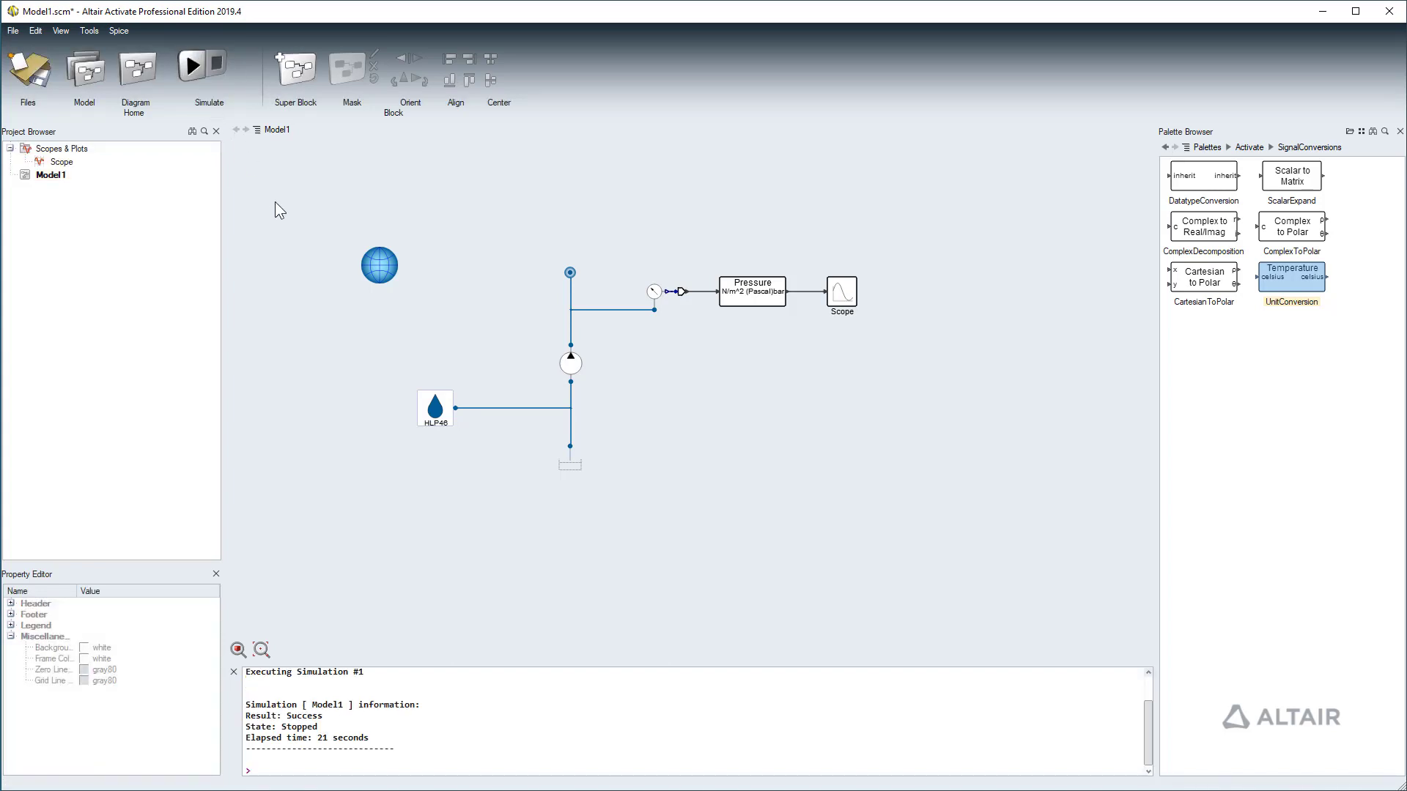
double_click(840, 297)
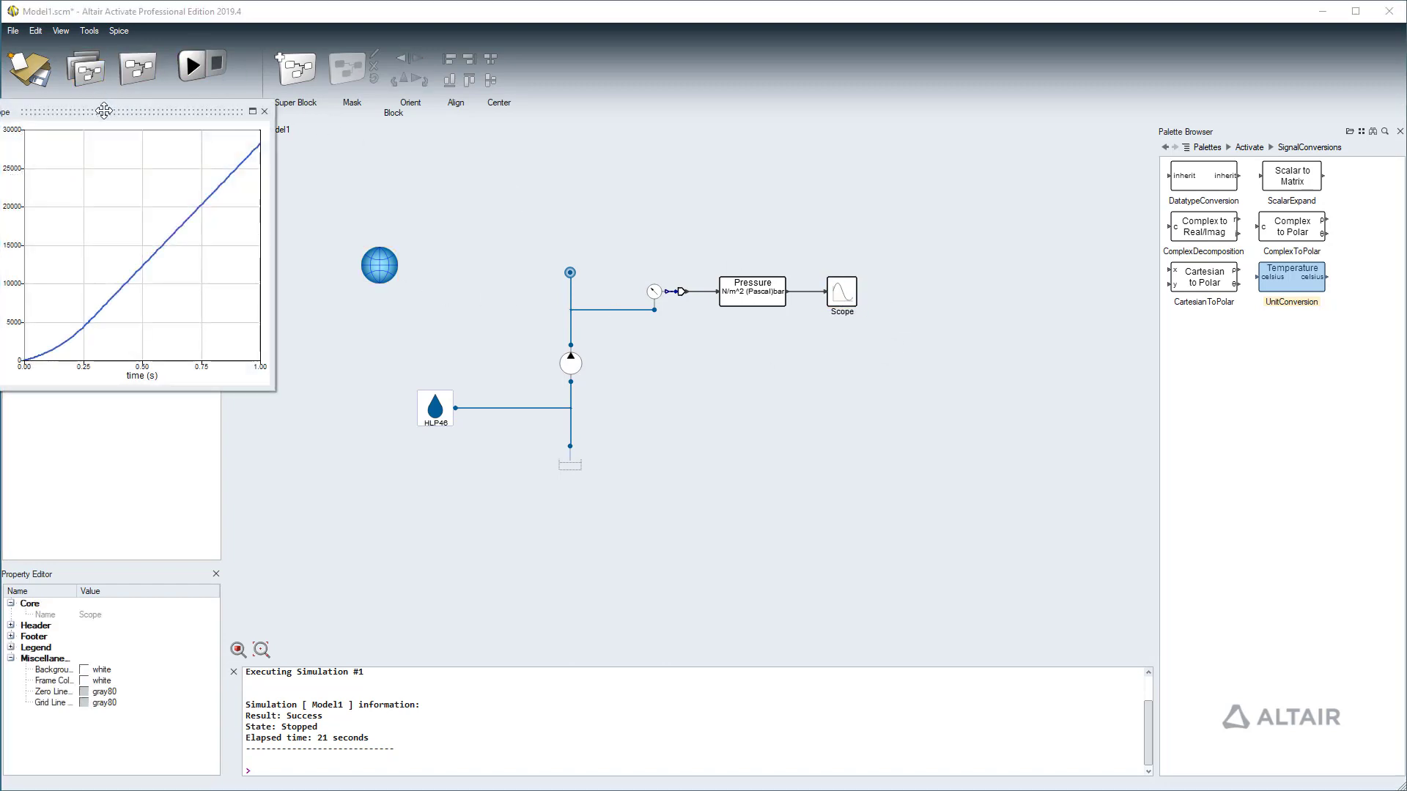
left_click_drag(103, 114, 204, 342)
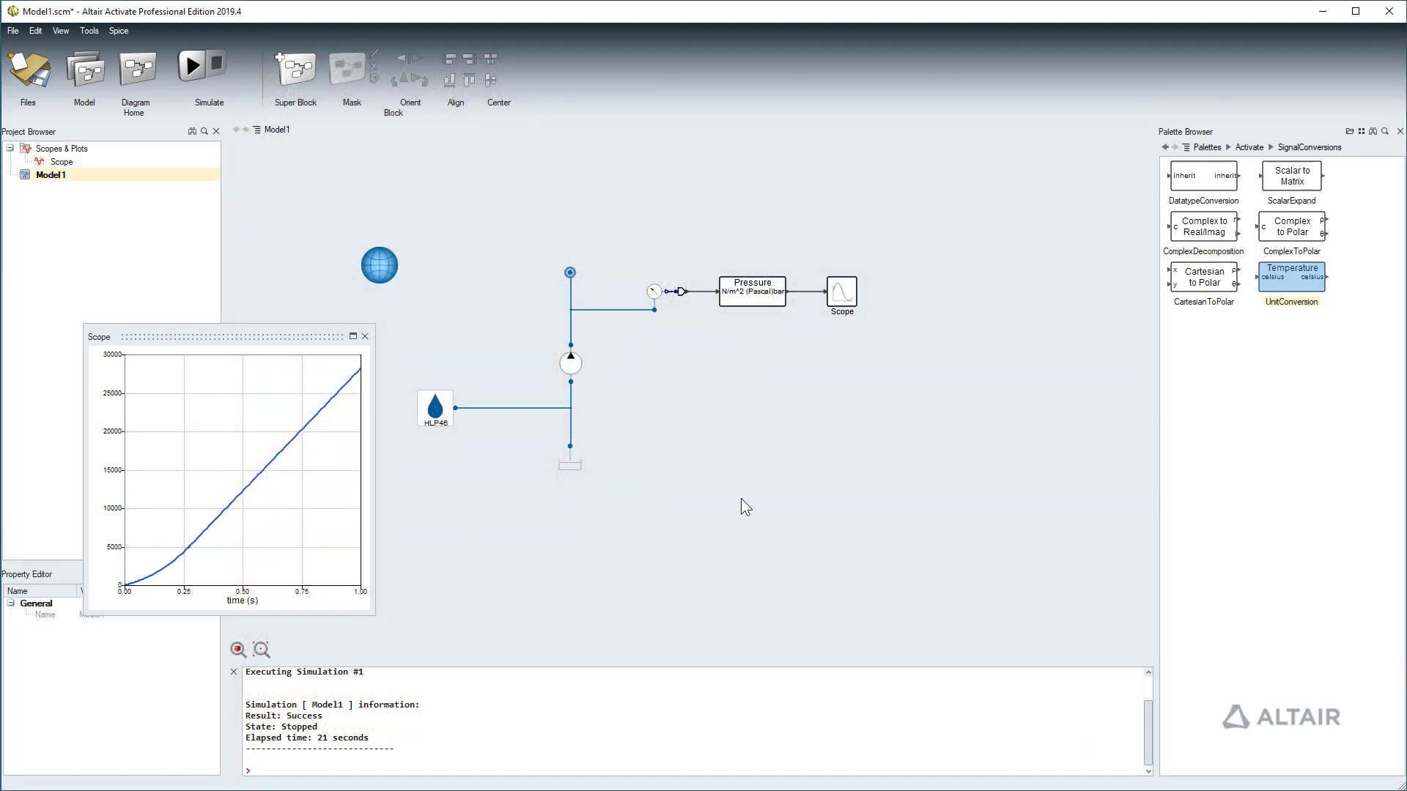
Step: Edit the Volume block's capacity, then re-simulate so pressure peaks near 1100
double_click(582, 283)
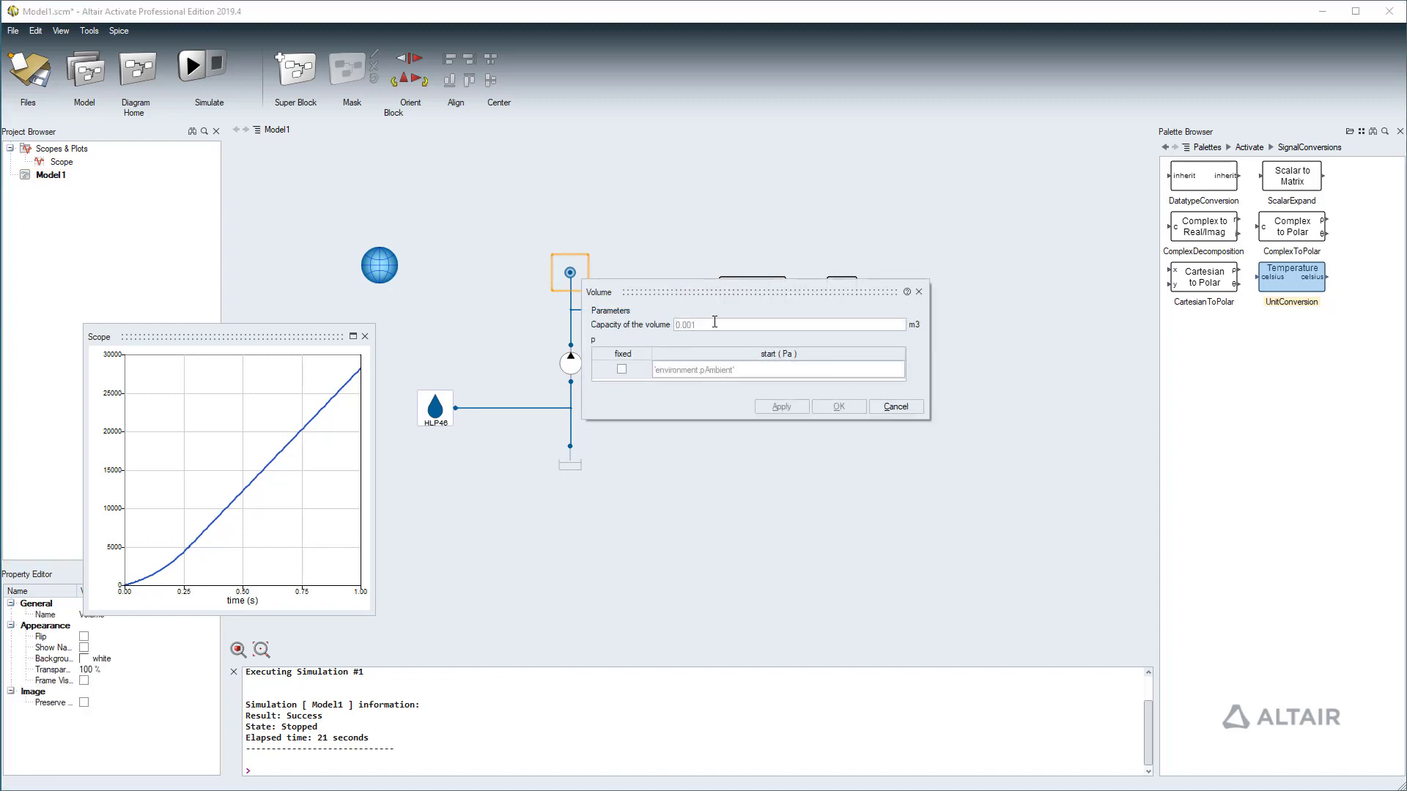
left_click(719, 325)
type("0")
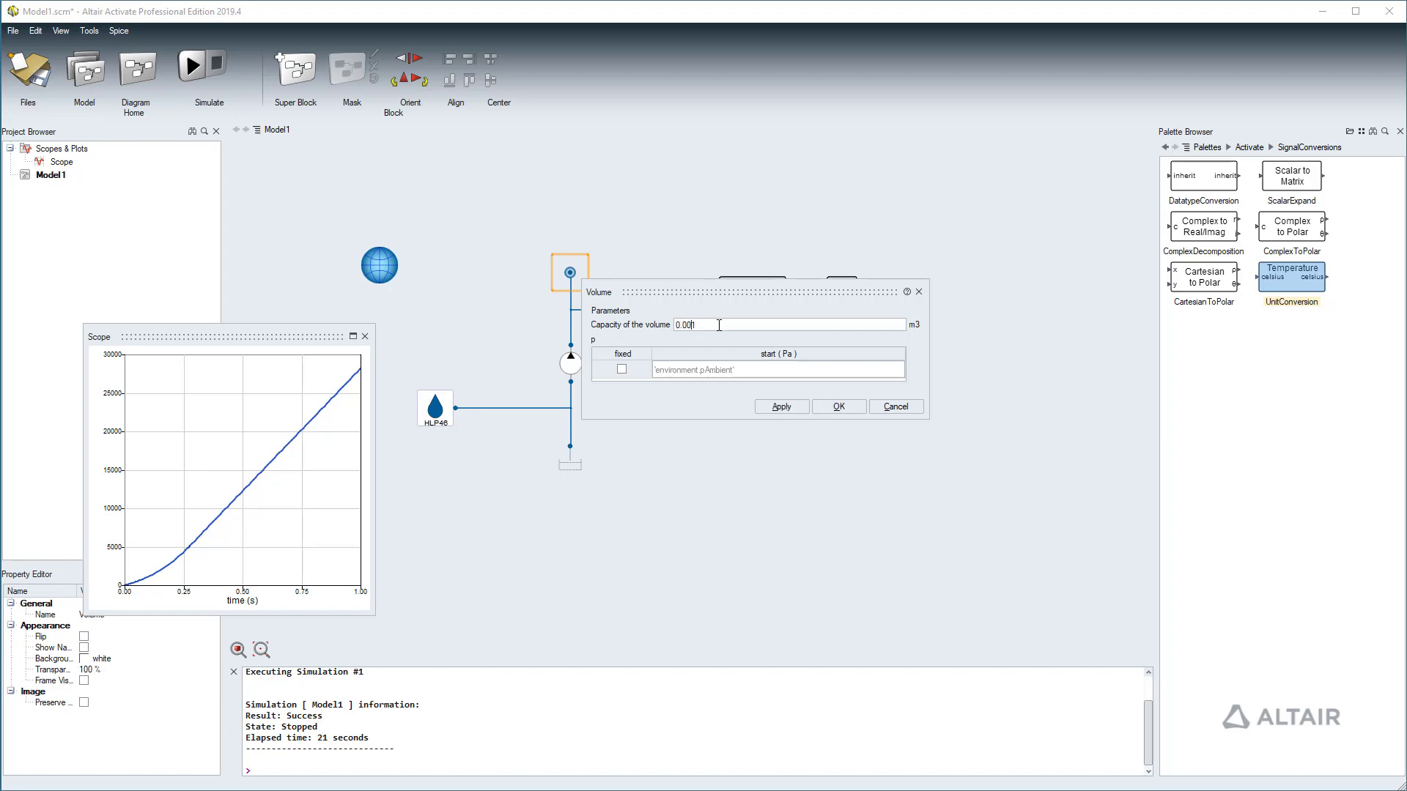
key("Return")
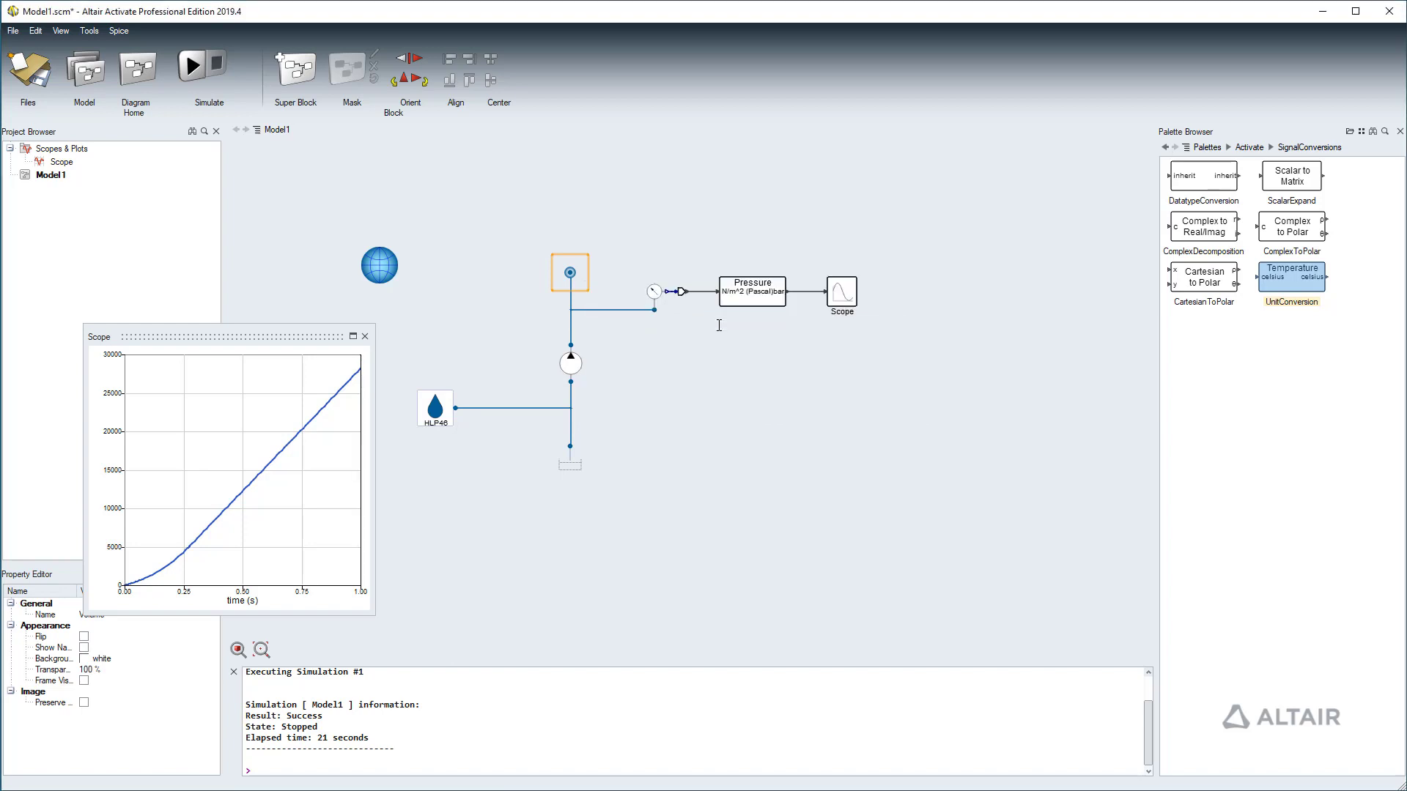
left_click(718, 344)
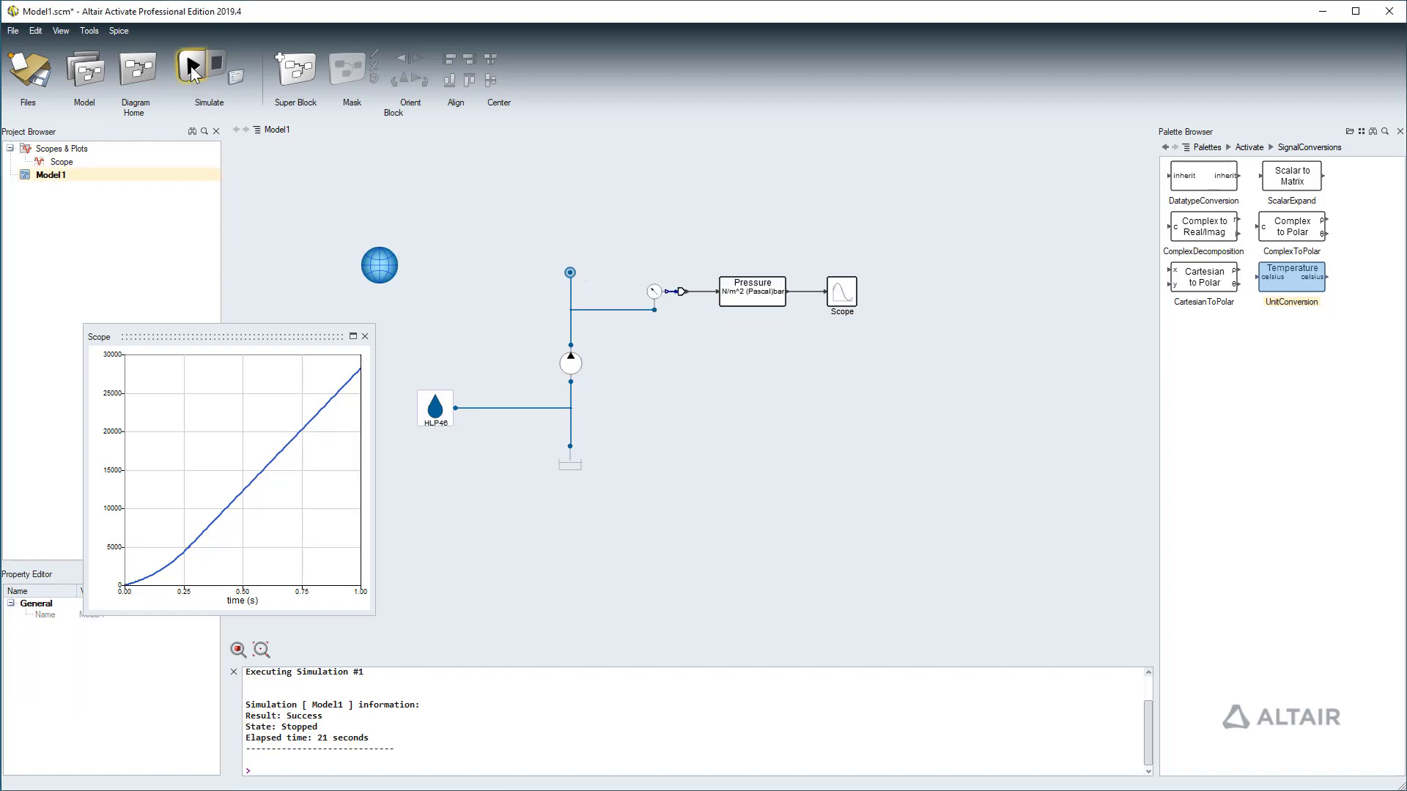
left_click(192, 70)
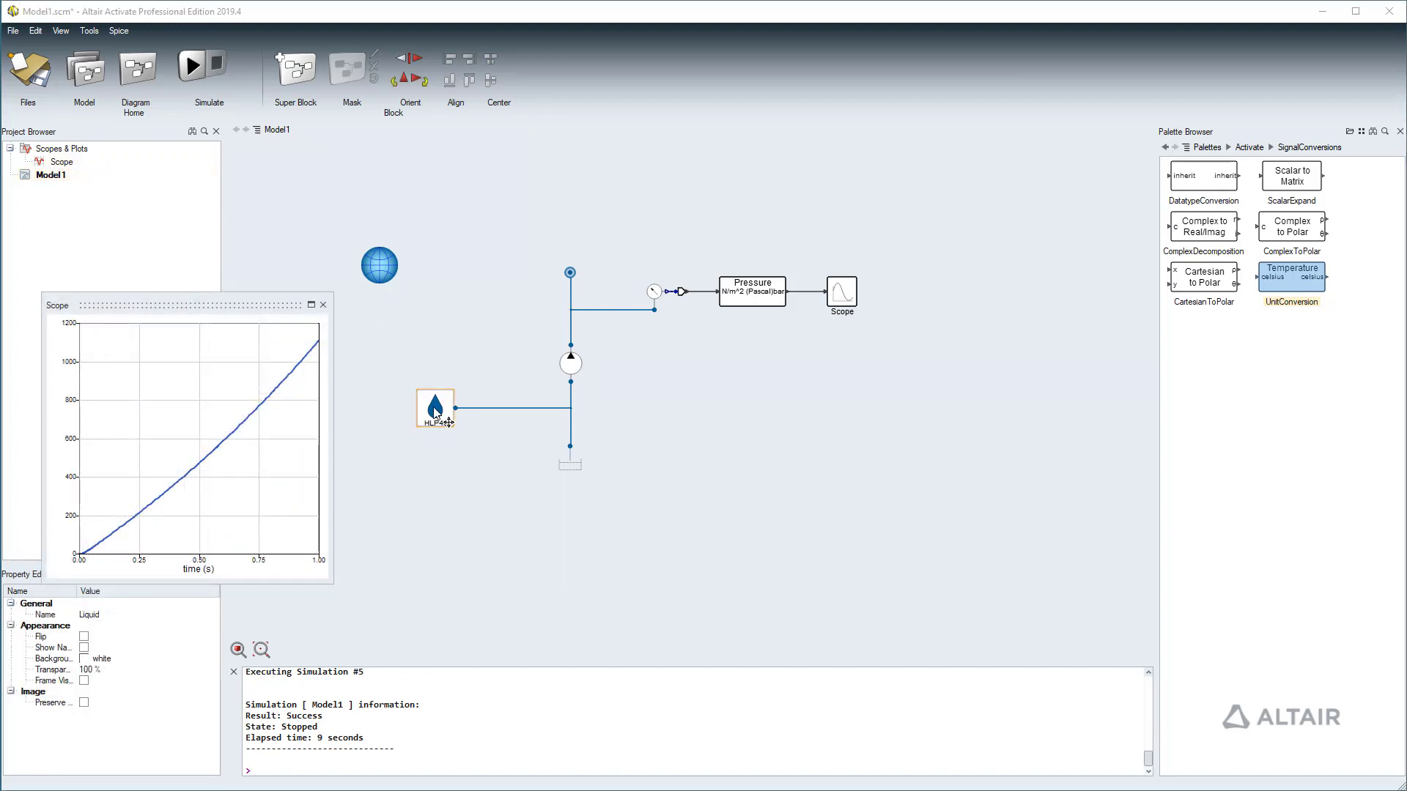
Step: Set HLP46's undissolved air proportion to 0.01, re-simulate and view the Scope plot
double_click(434, 412)
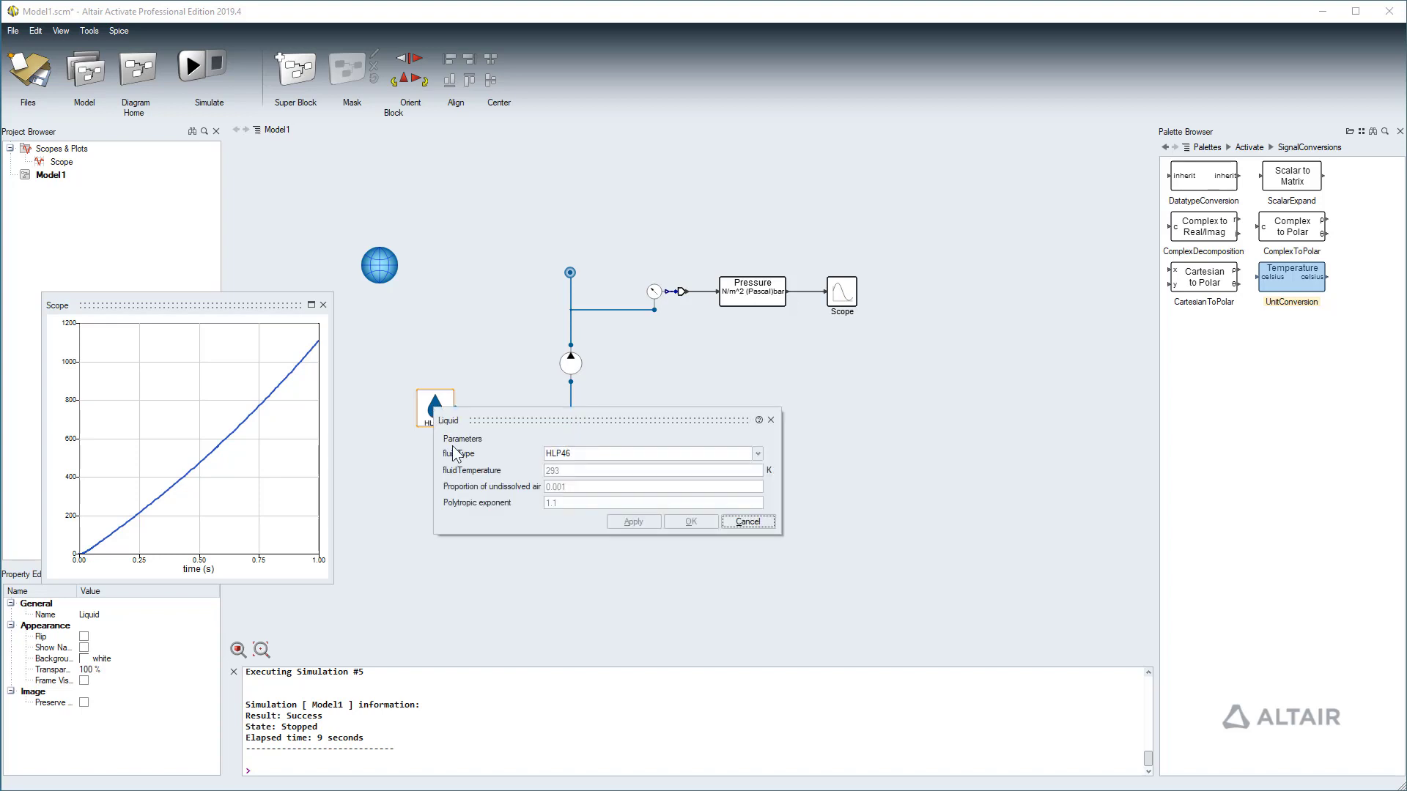
left_click(581, 486)
type("0.01")
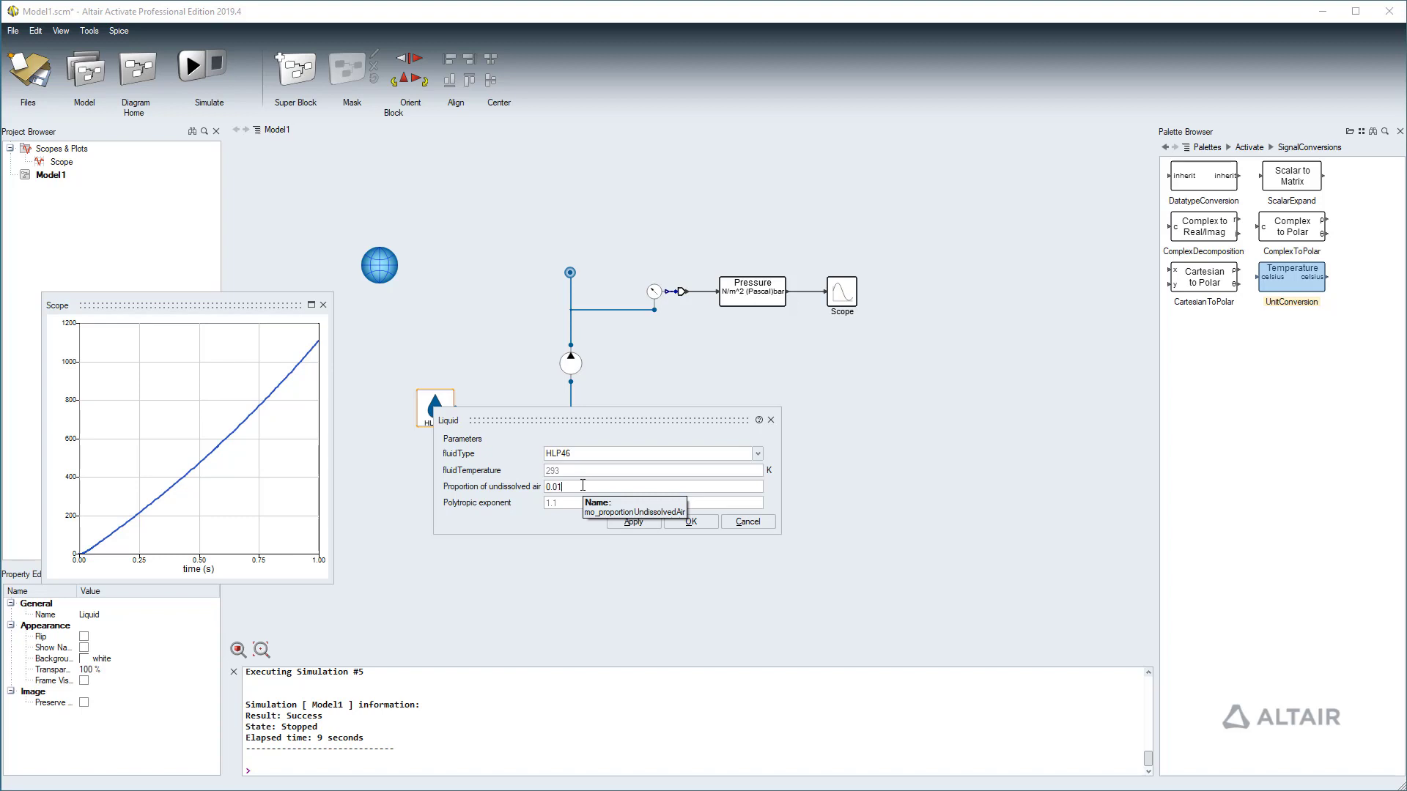
key("Return")
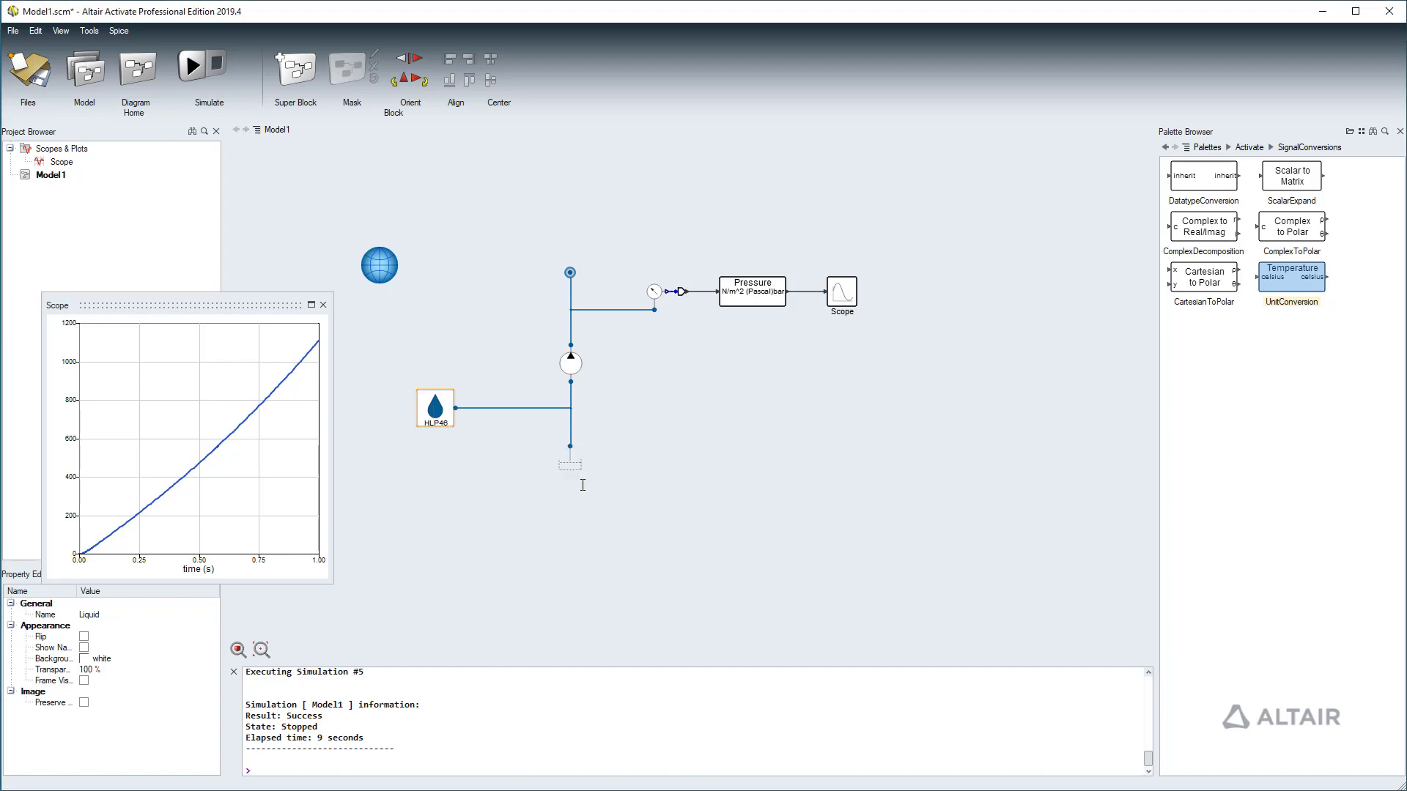
left_click(189, 68)
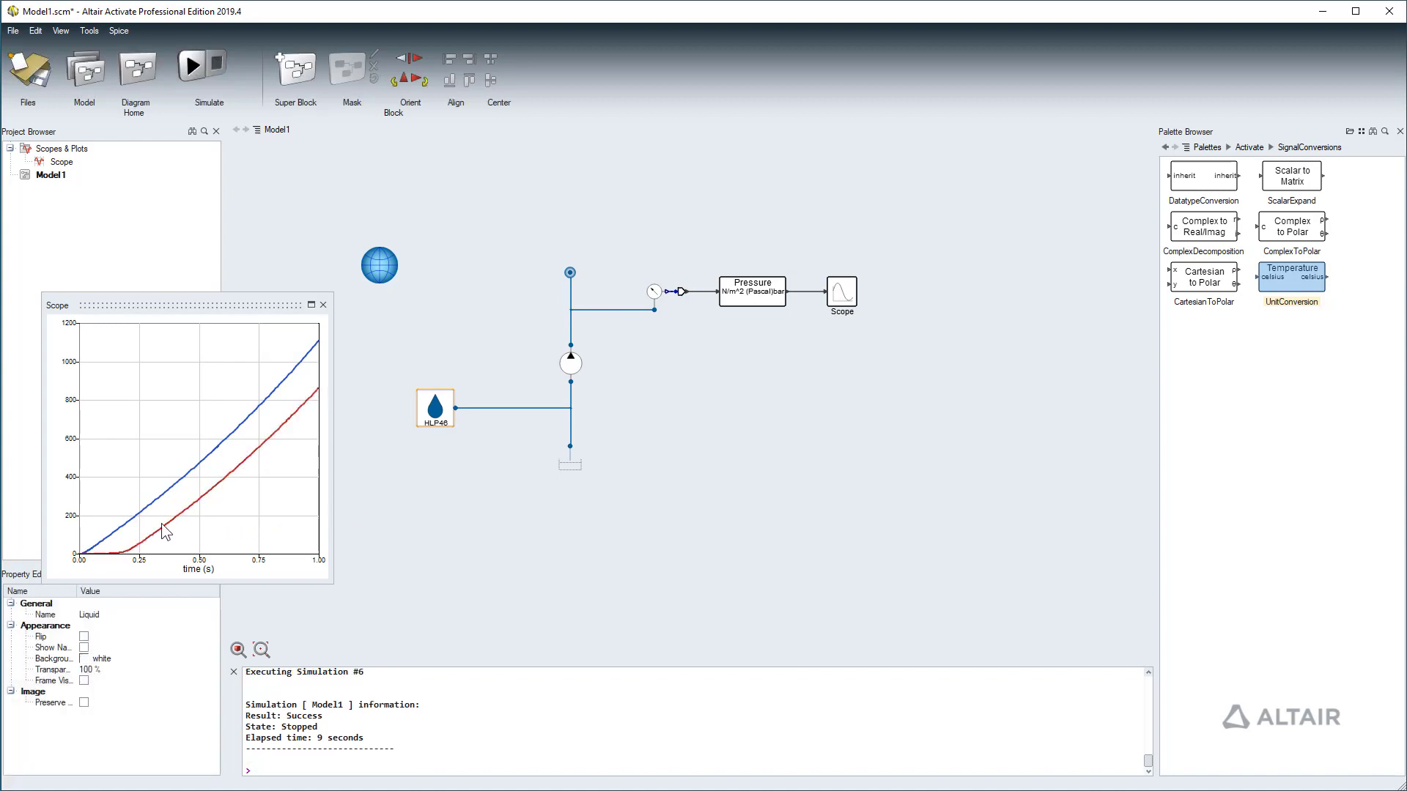
left_click(301, 422)
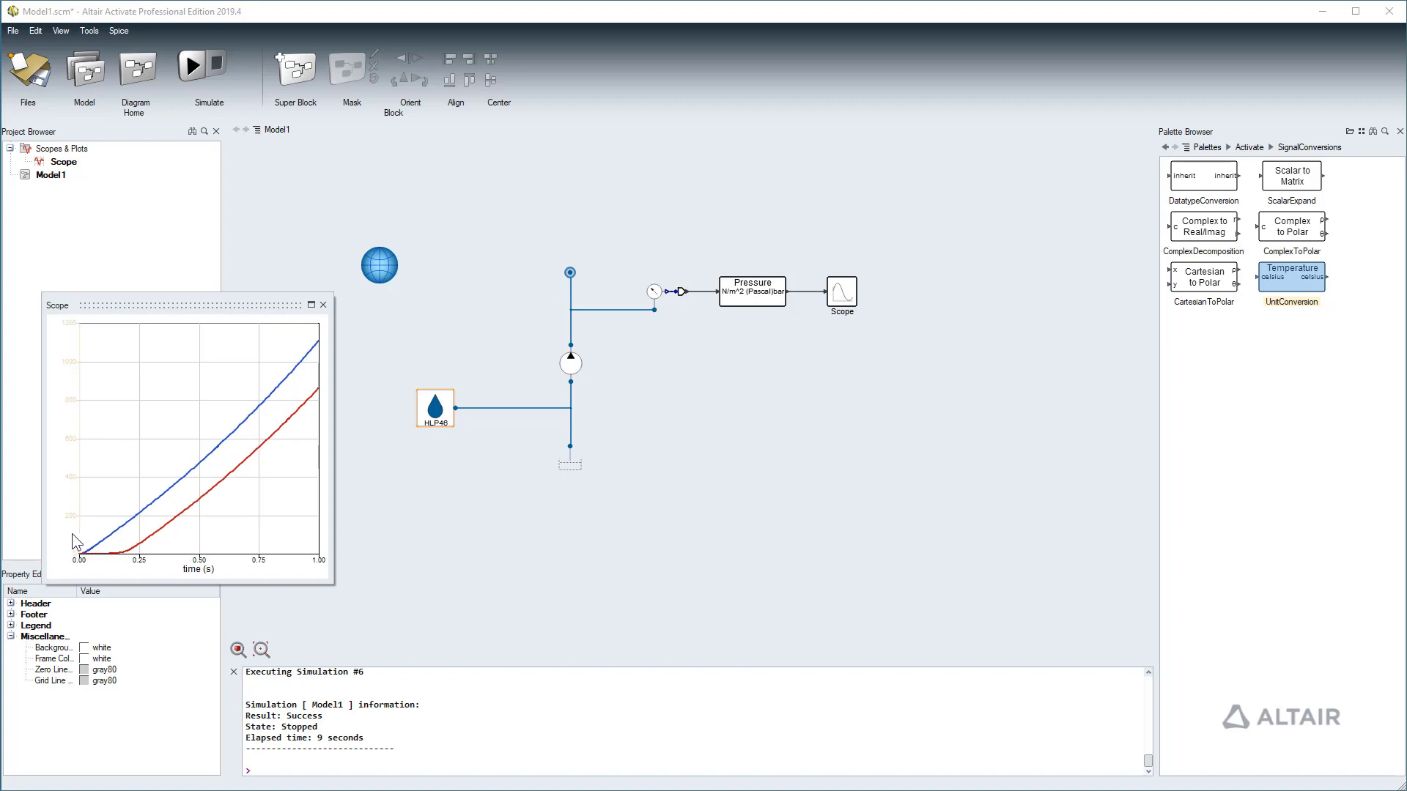
left_click_drag(72, 534, 138, 558)
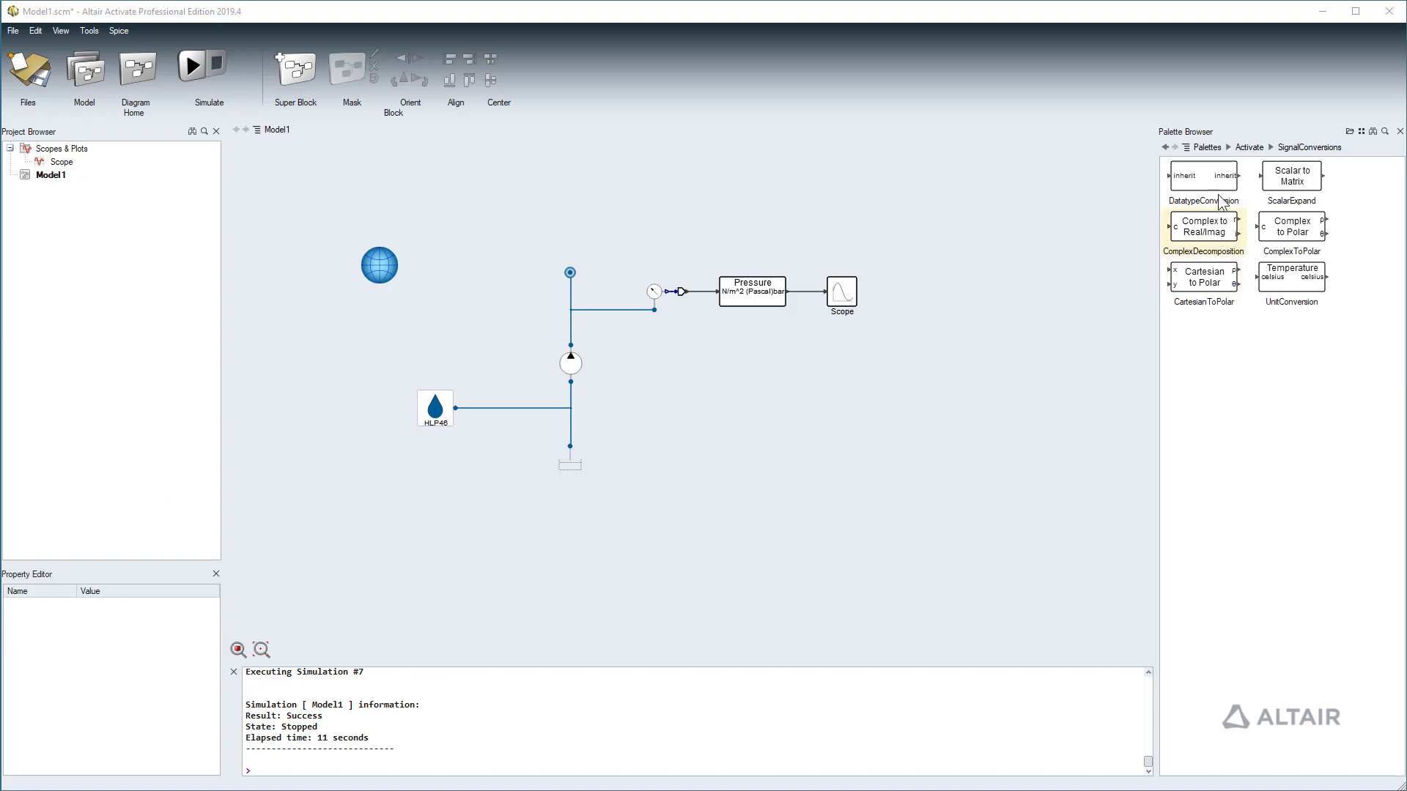
Step: Place an IdealResistor above the volume, rotated to lie horizontally
left_click(1208, 148)
double_click(1267, 216)
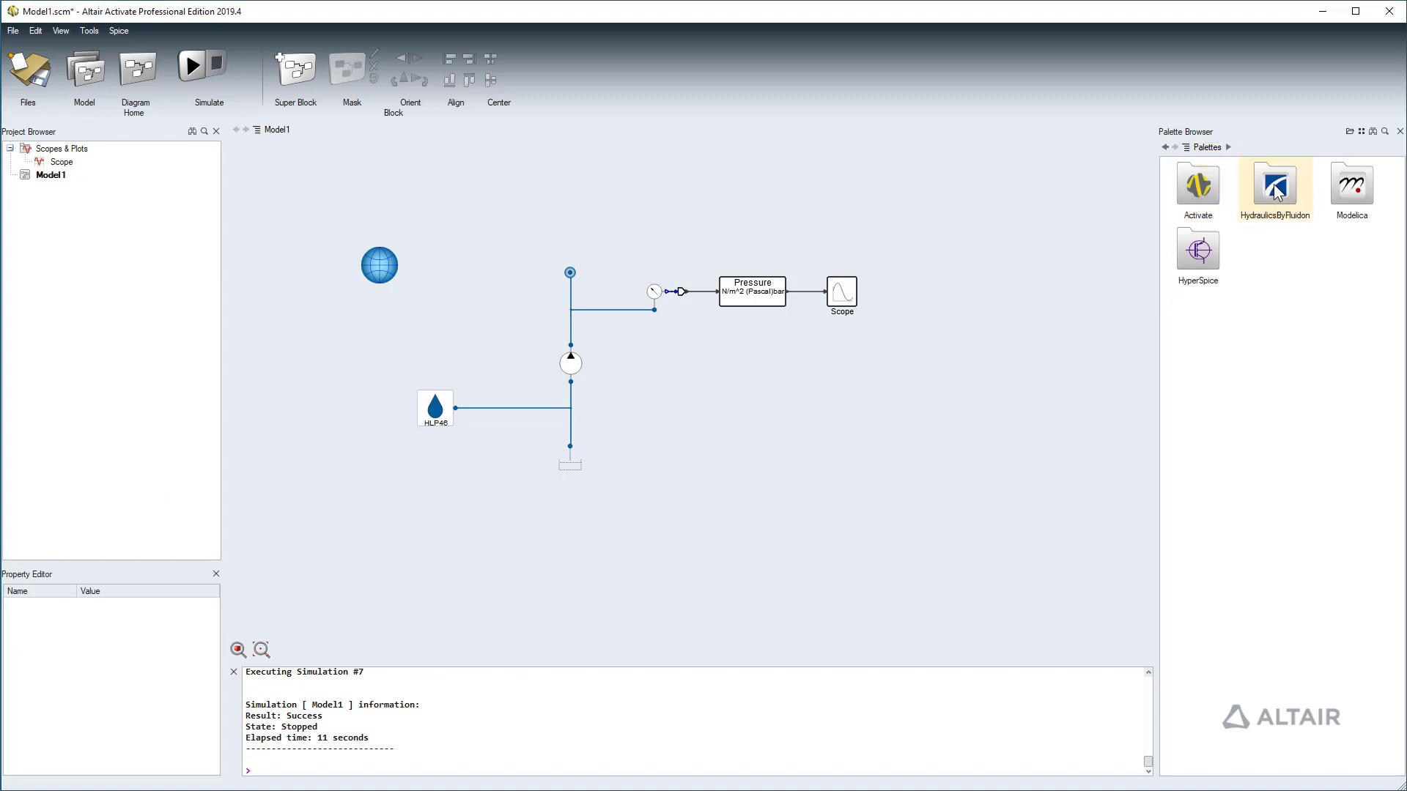
double_click(1364, 188)
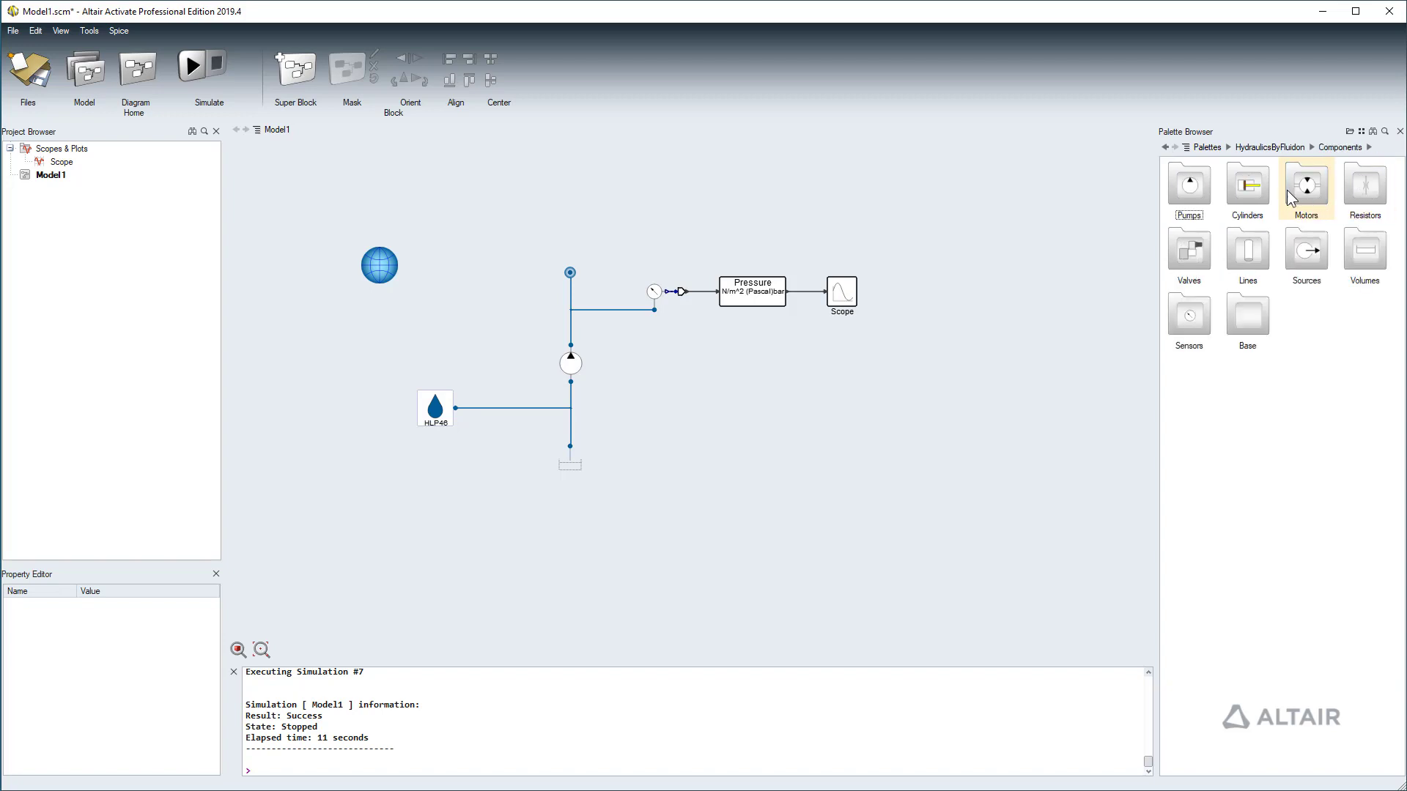
double_click(1364, 187)
left_click_drag(1200, 180, 600, 214)
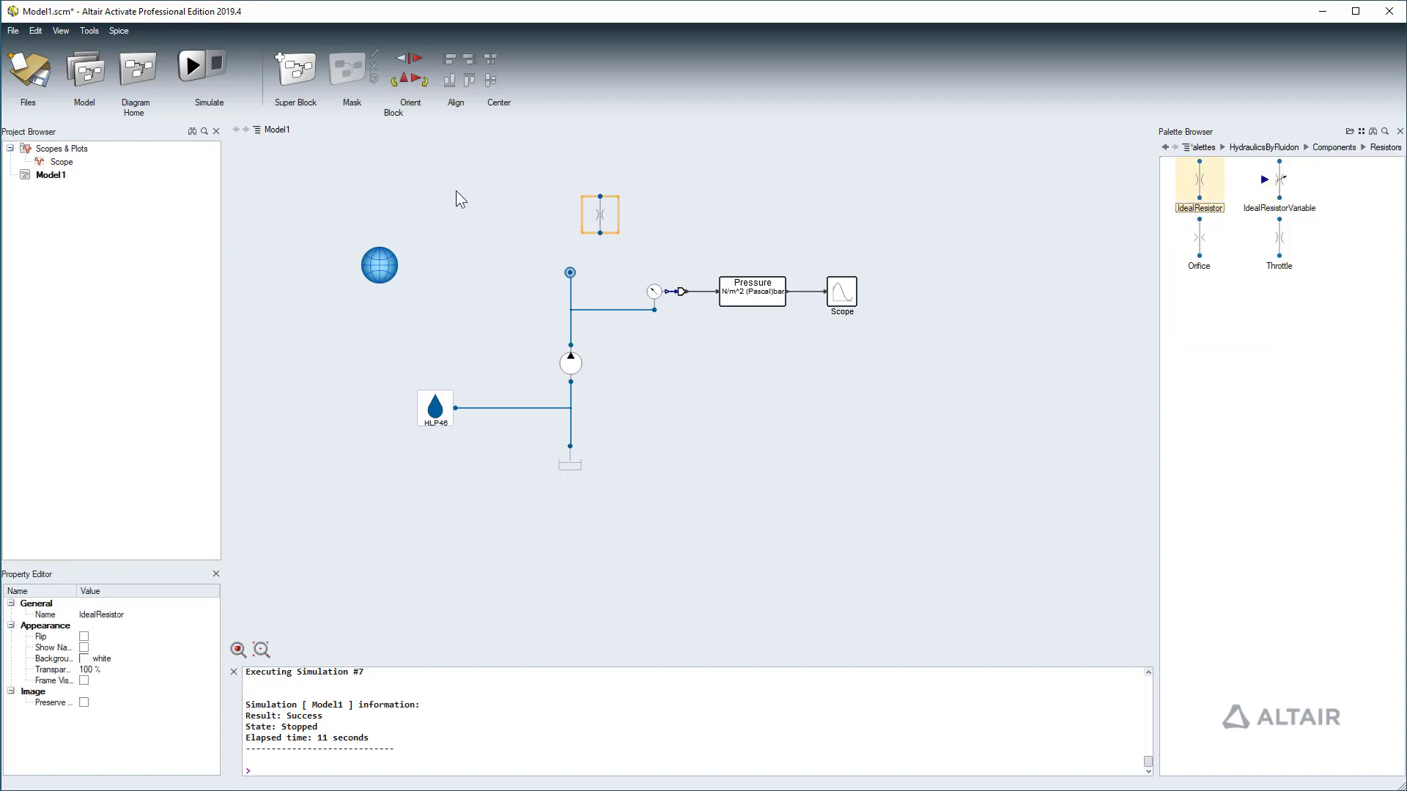
left_click(423, 79)
left_click(571, 230)
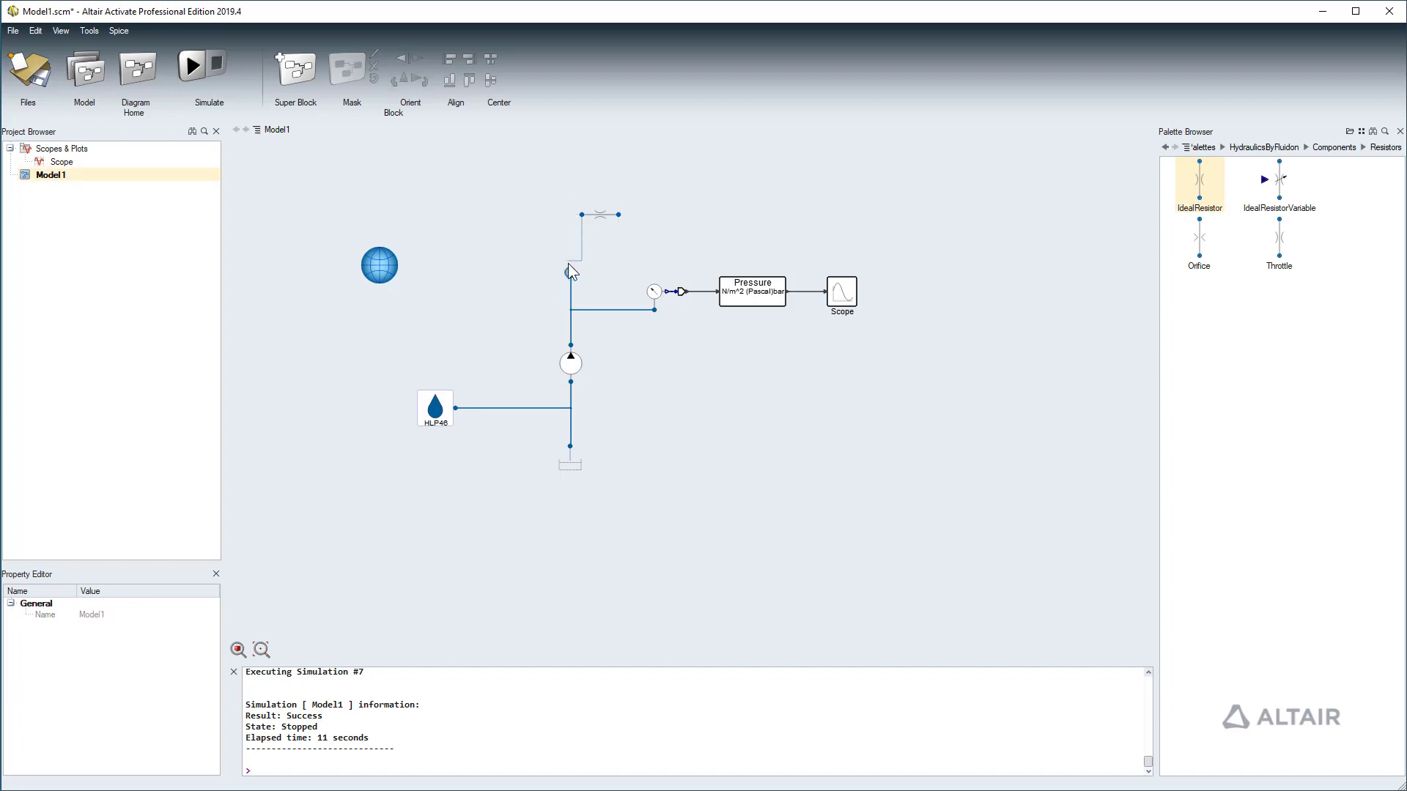
Step: Connect the resistor to the volume, add an outlet tank, and simulate
mouse_move(569, 270)
left_mouse_down()
mouse_move(572, 234)
mouse_move(570, 249)
left_mouse_up()
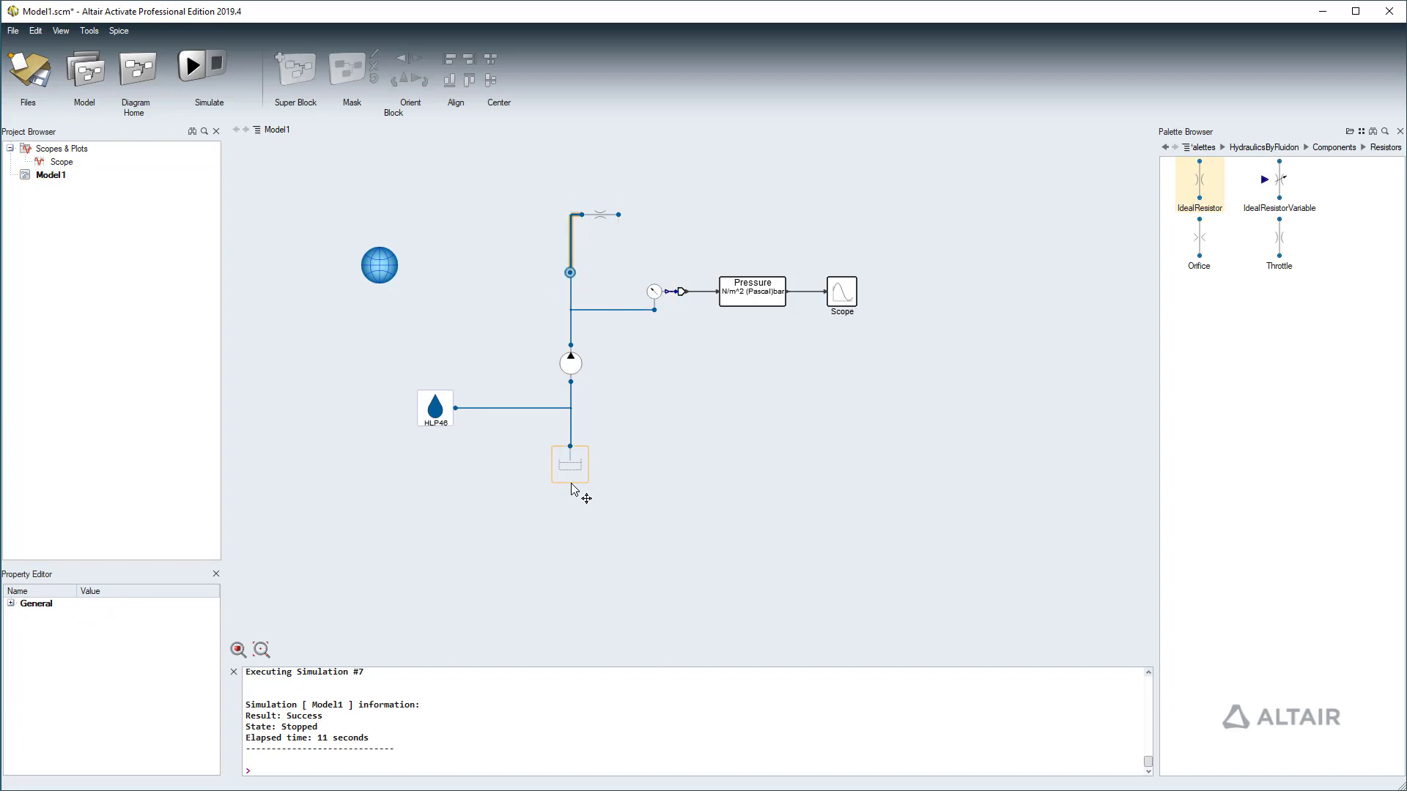
mouse_move(572, 485)
left_mouse_down()
mouse_move(605, 478)
mouse_move(685, 244)
mouse_move(683, 263)
mouse_move(619, 214)
left_mouse_up()
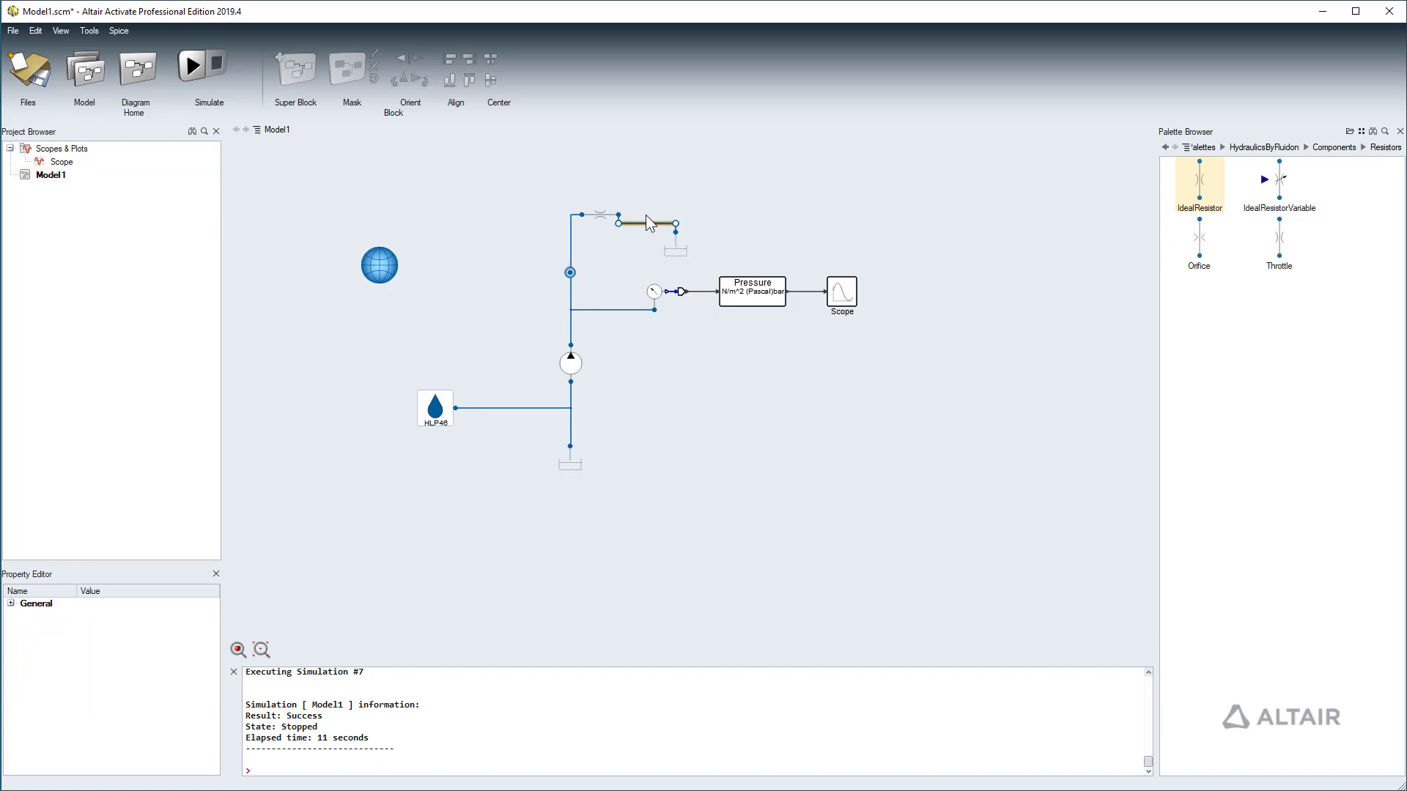
left_click(727, 394)
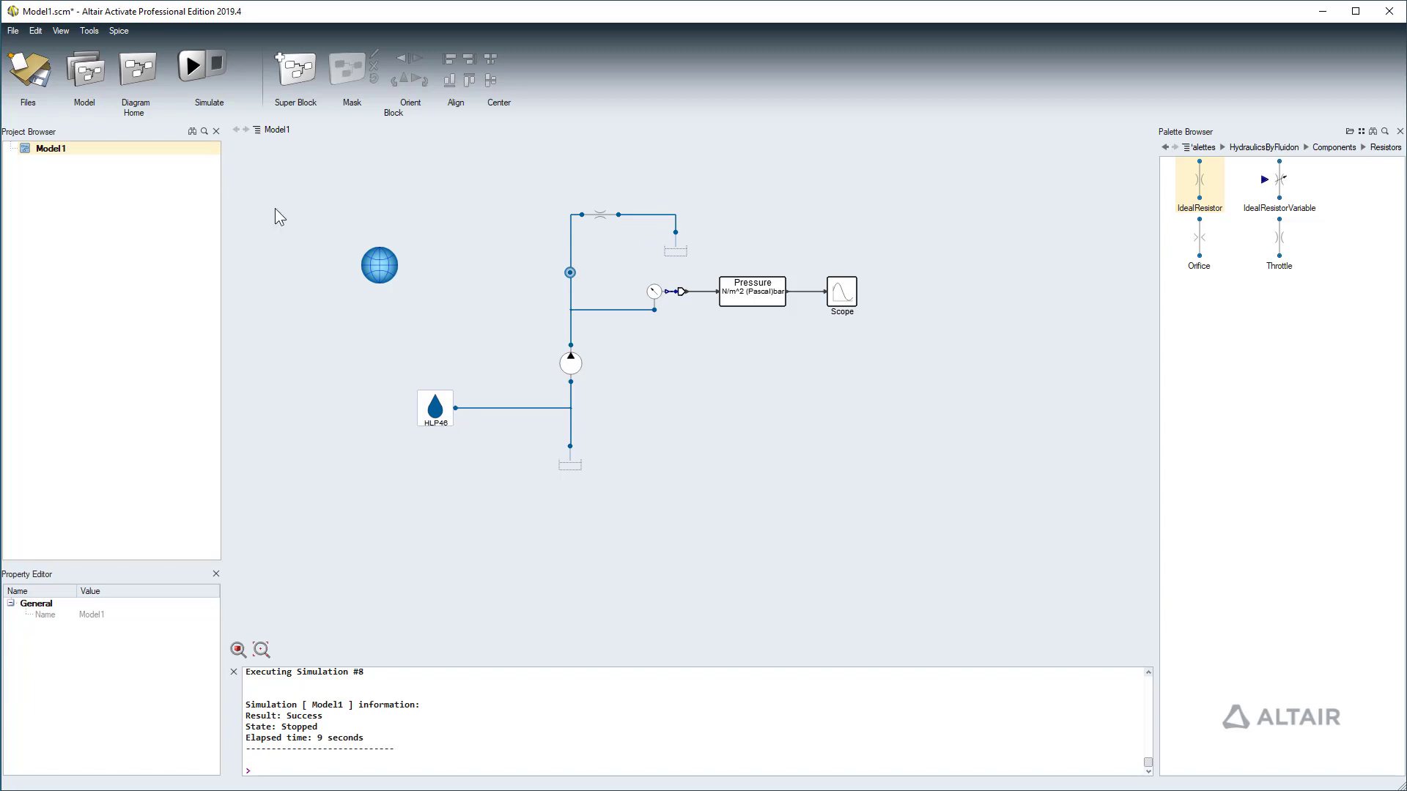
Step: Re-run the model and inspect the Scope pressure curve levelling just below 5
left_click(192, 66)
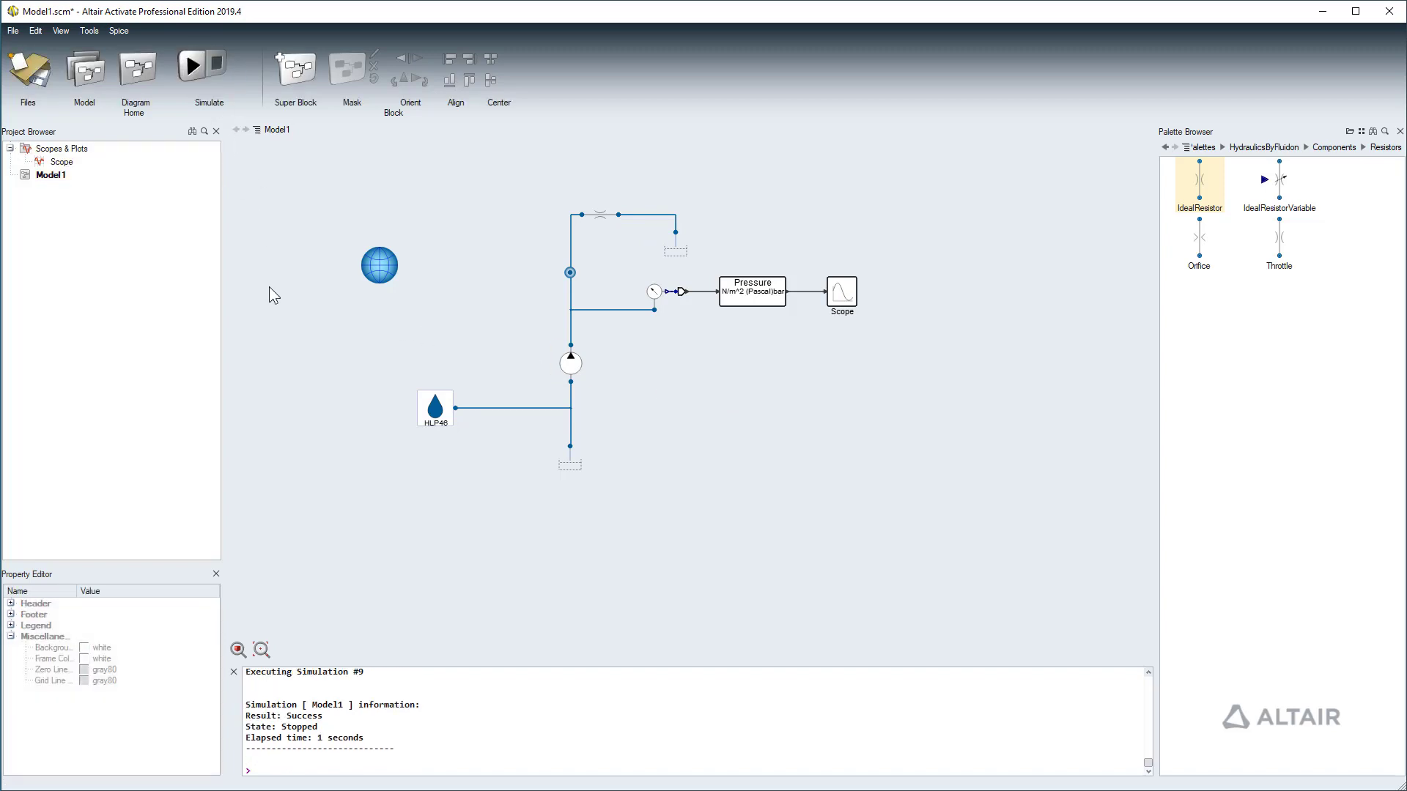
double_click(838, 296)
left_click_drag(141, 118, 241, 356)
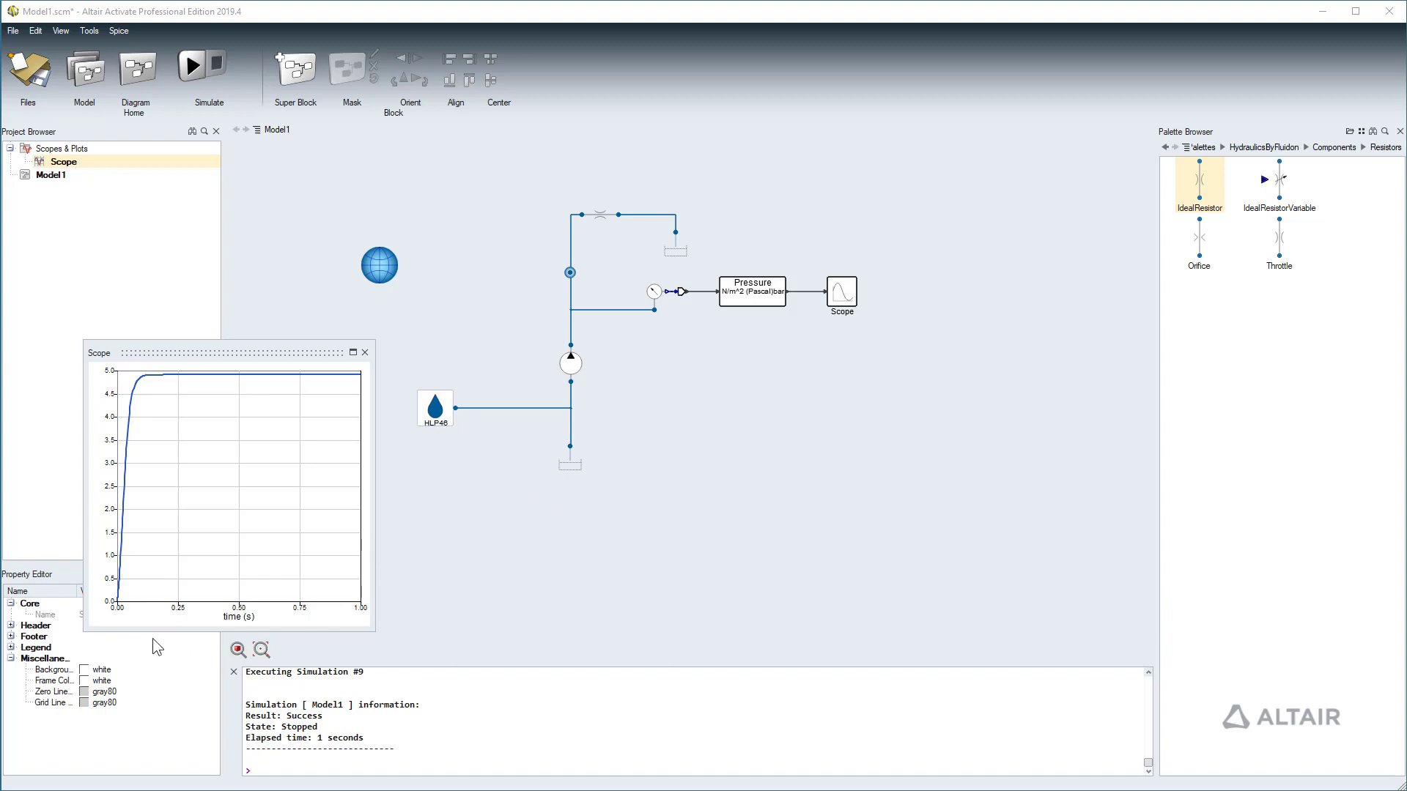
left_click(118, 608)
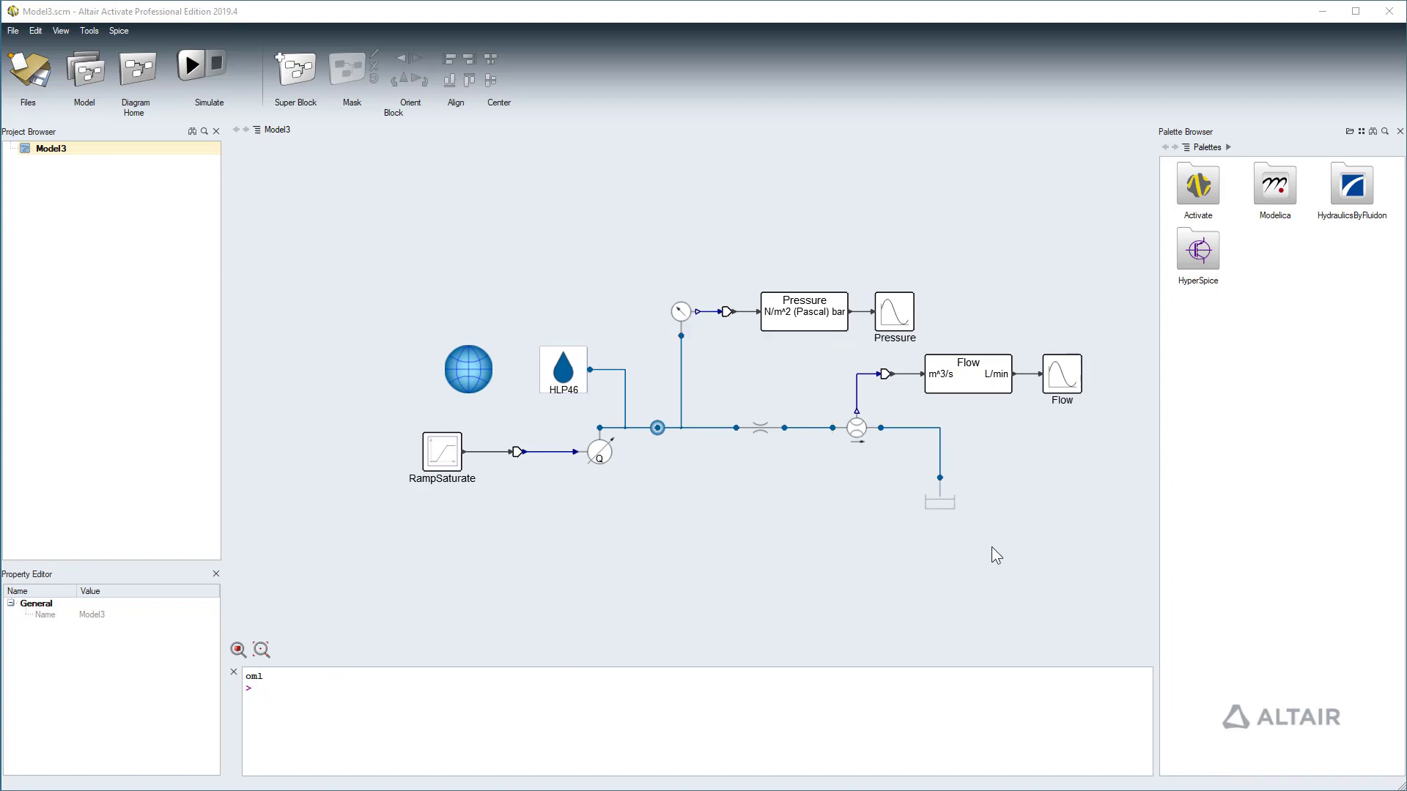
Step: Review the IdealResistor's throttle settings without changing them
double_click(760, 427)
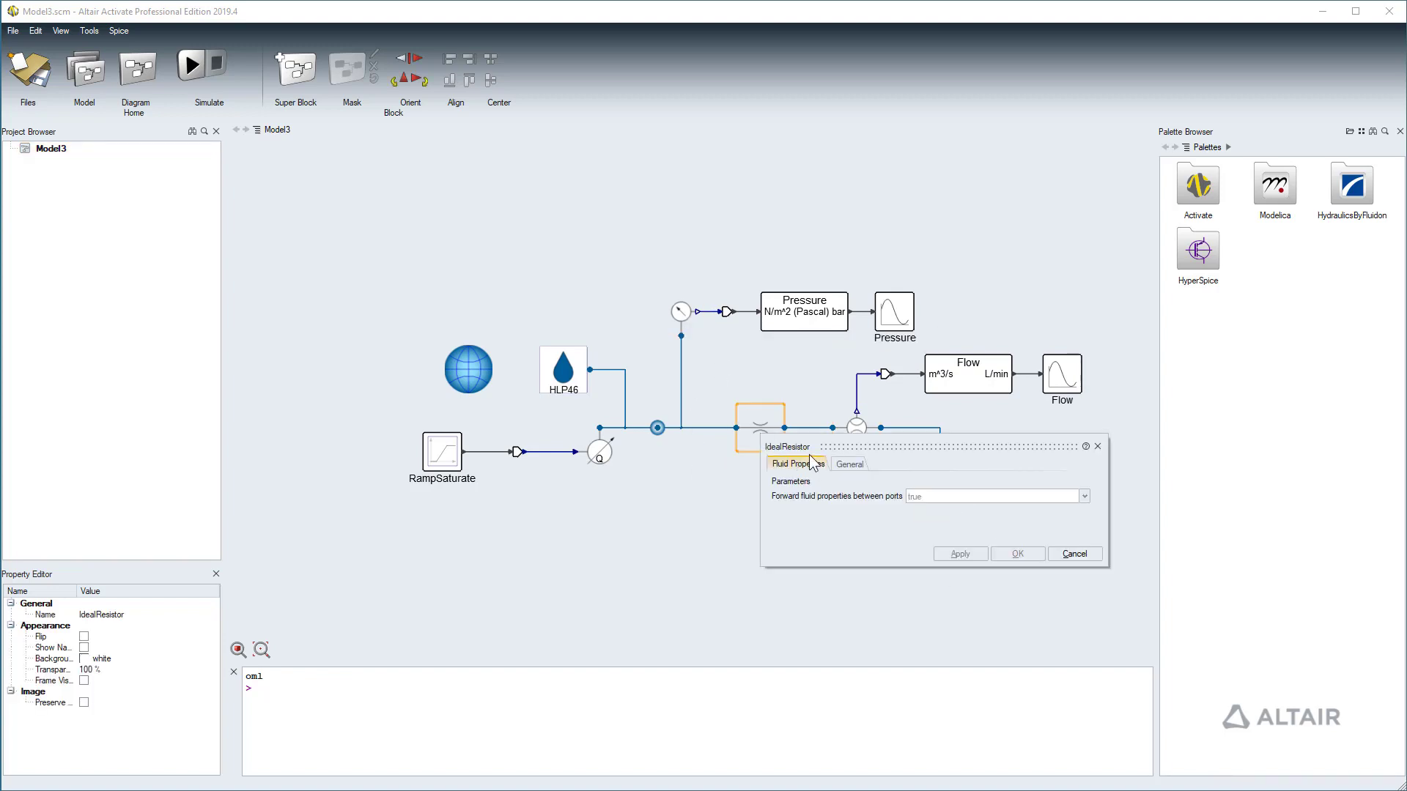
left_click(847, 465)
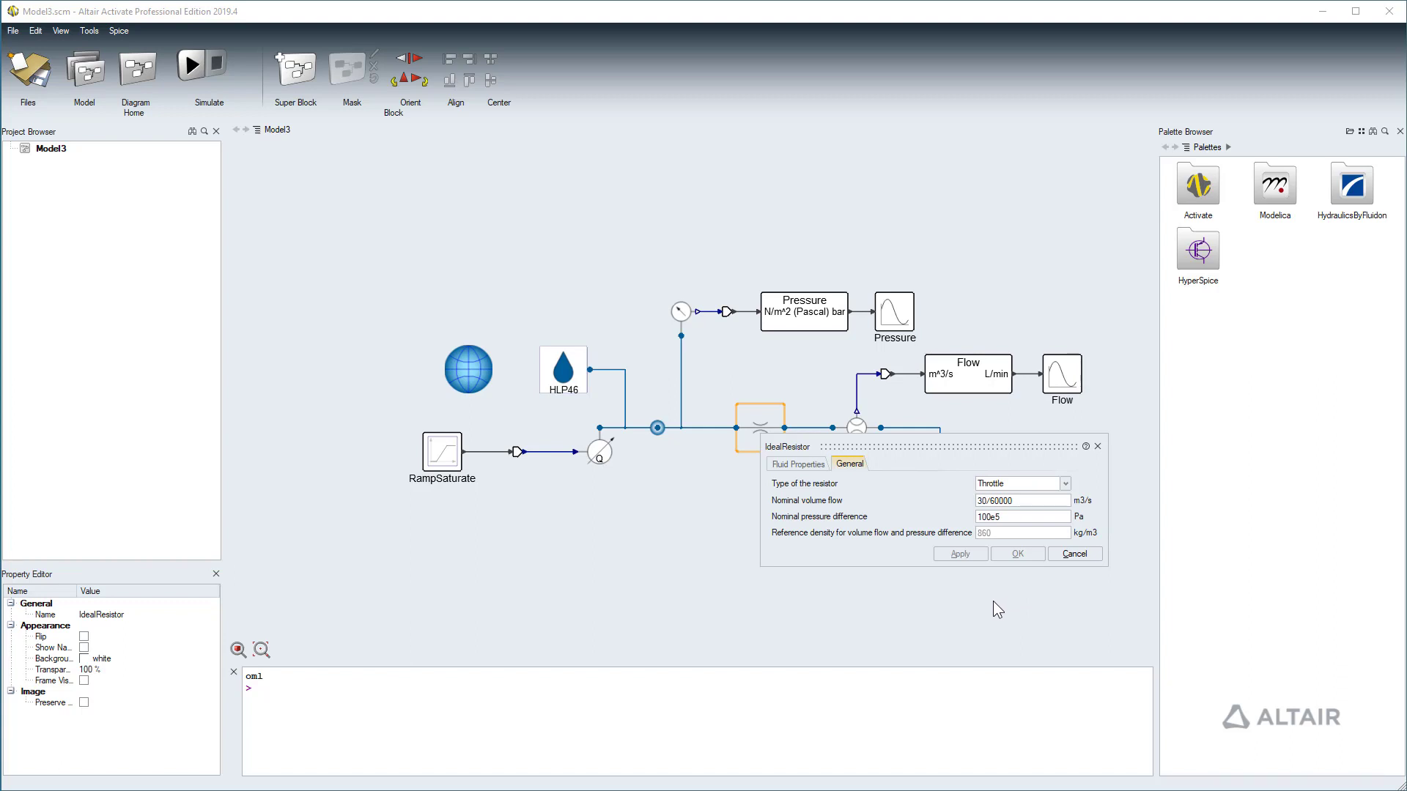
key("Escape")
Step: Change the RampSaturate ramp height from 30/60000 to 15/60000
double_click(442, 451)
left_click_drag(580, 483, 564, 483)
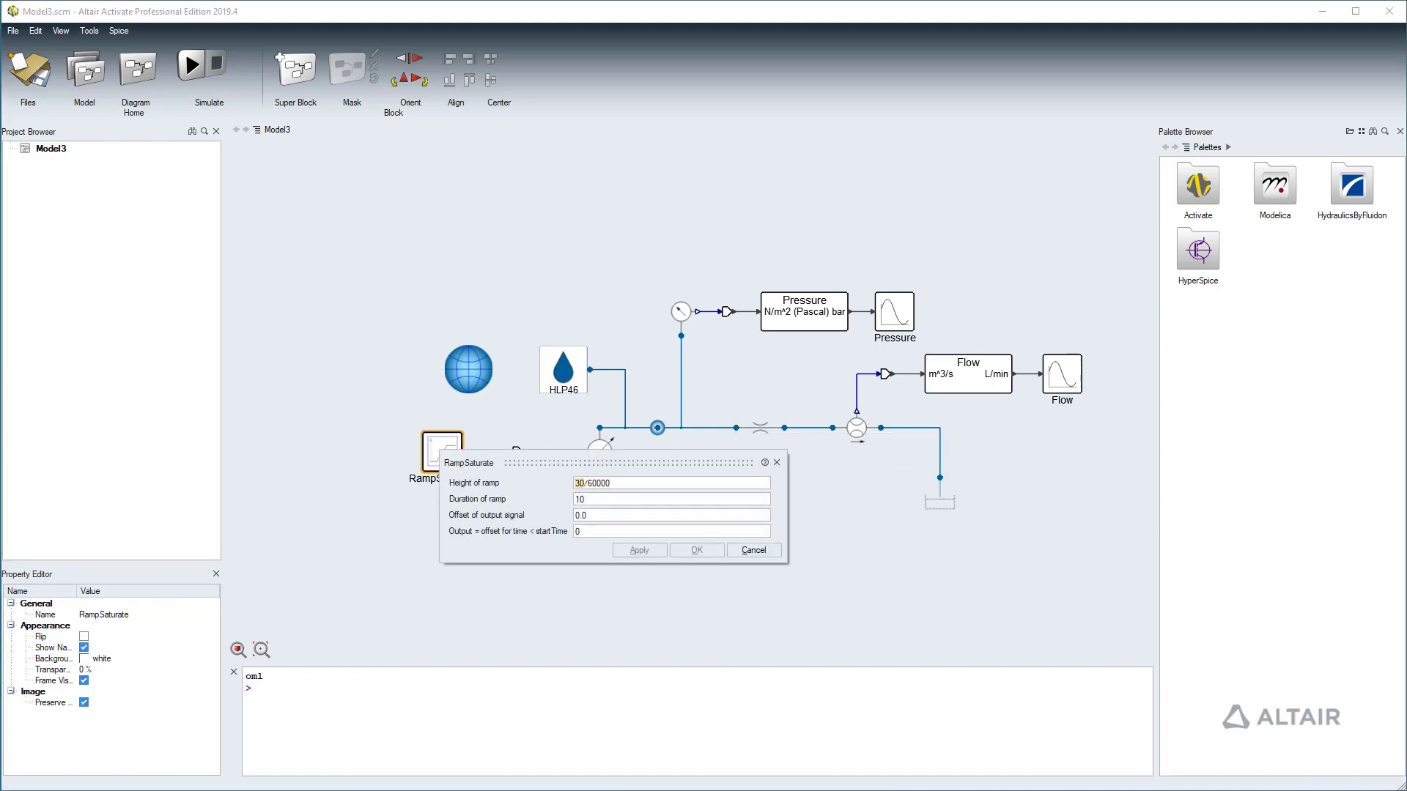
type("15")
Step: Apply the 15/60000 ramp, simulate Model3, and arrange the Flow and Pressure plots
left_click(697, 547)
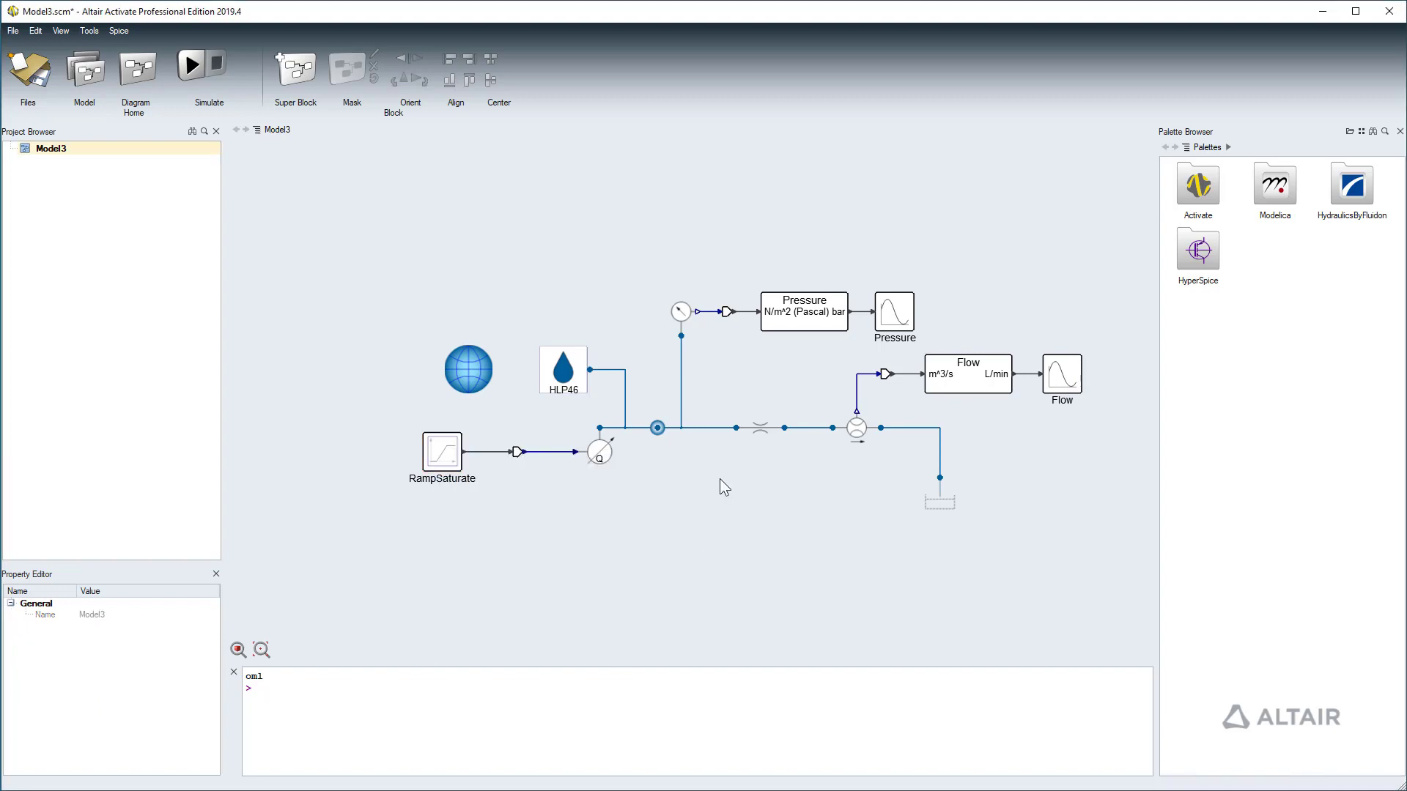
left_click(194, 67)
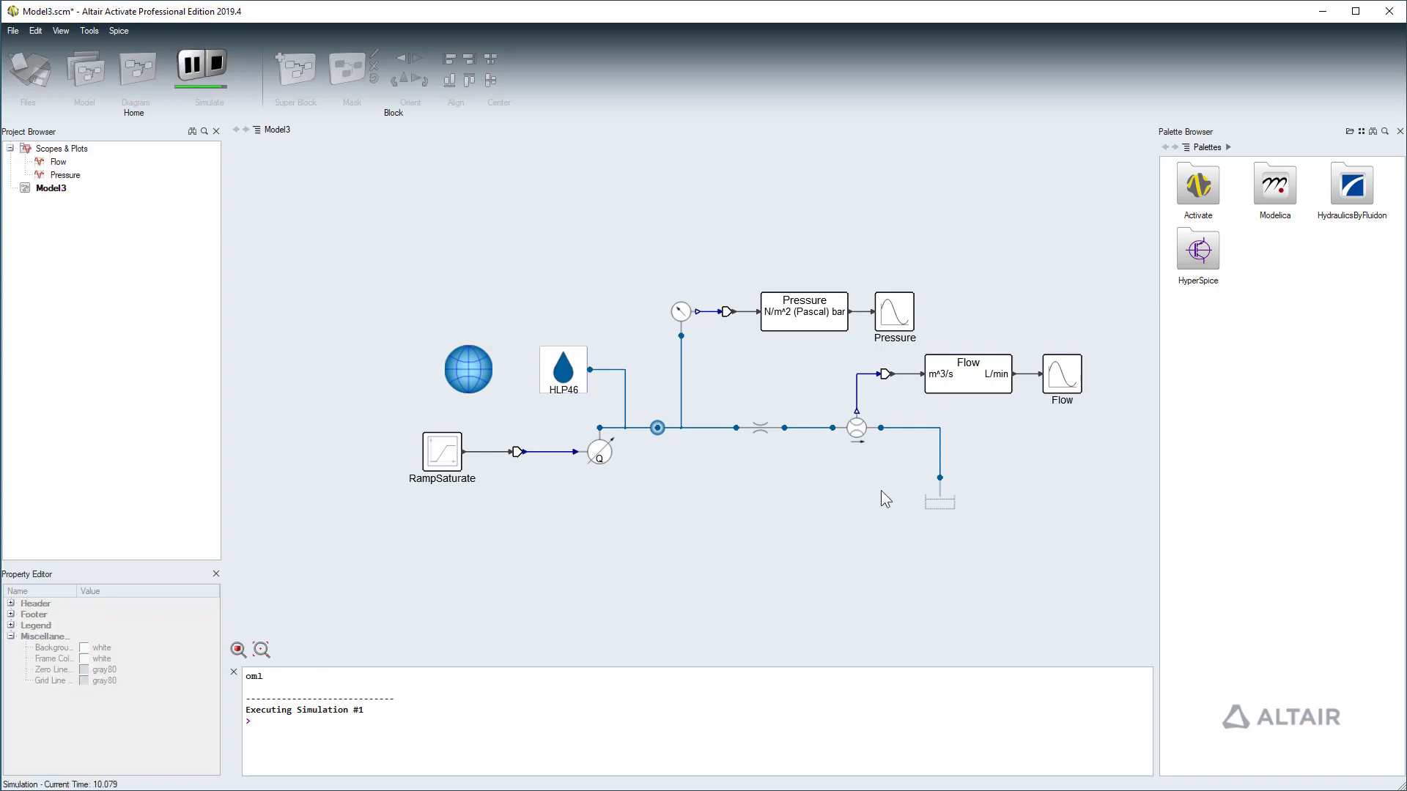
double_click(1063, 381)
left_click_drag(87, 110, 189, 465)
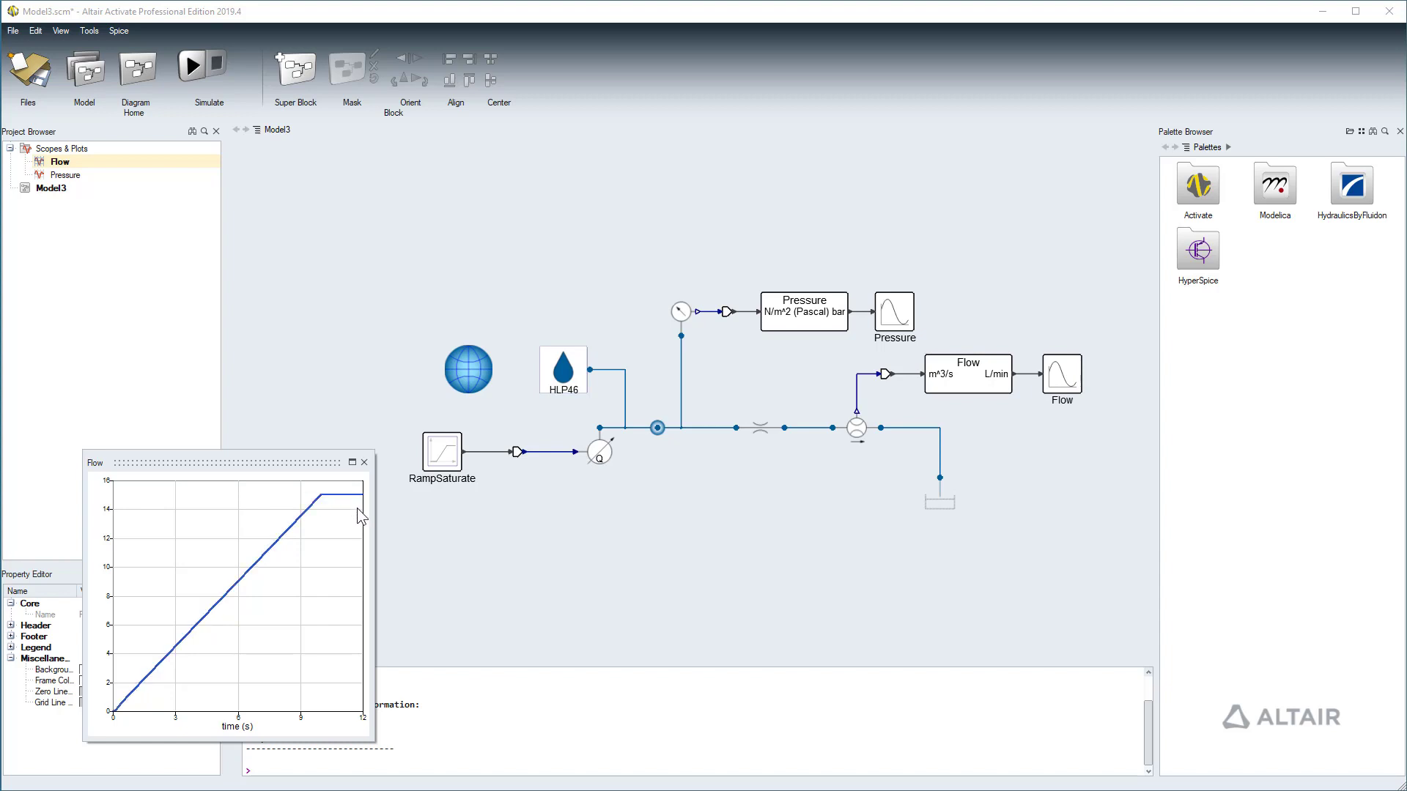
double_click(876, 320)
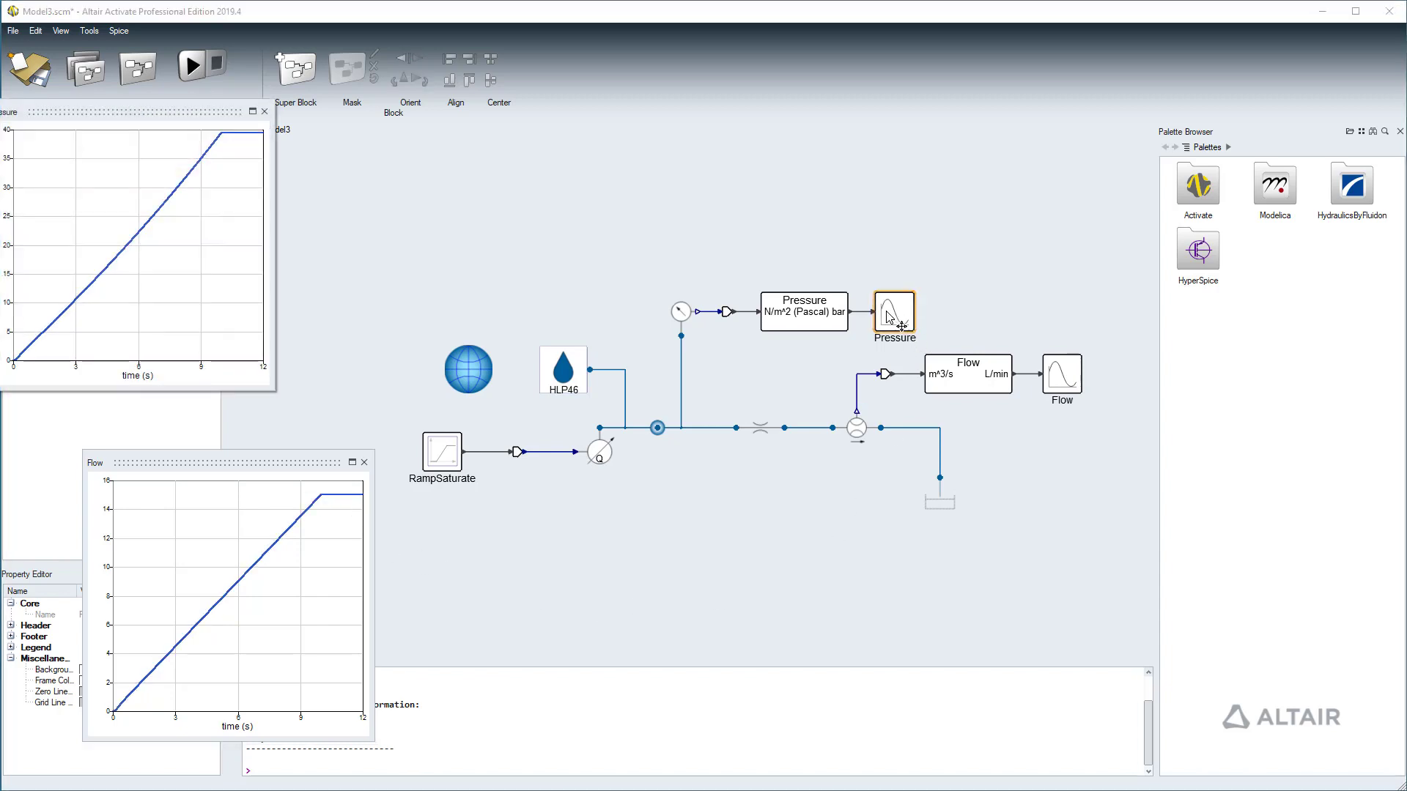
left_click_drag(131, 115, 229, 167)
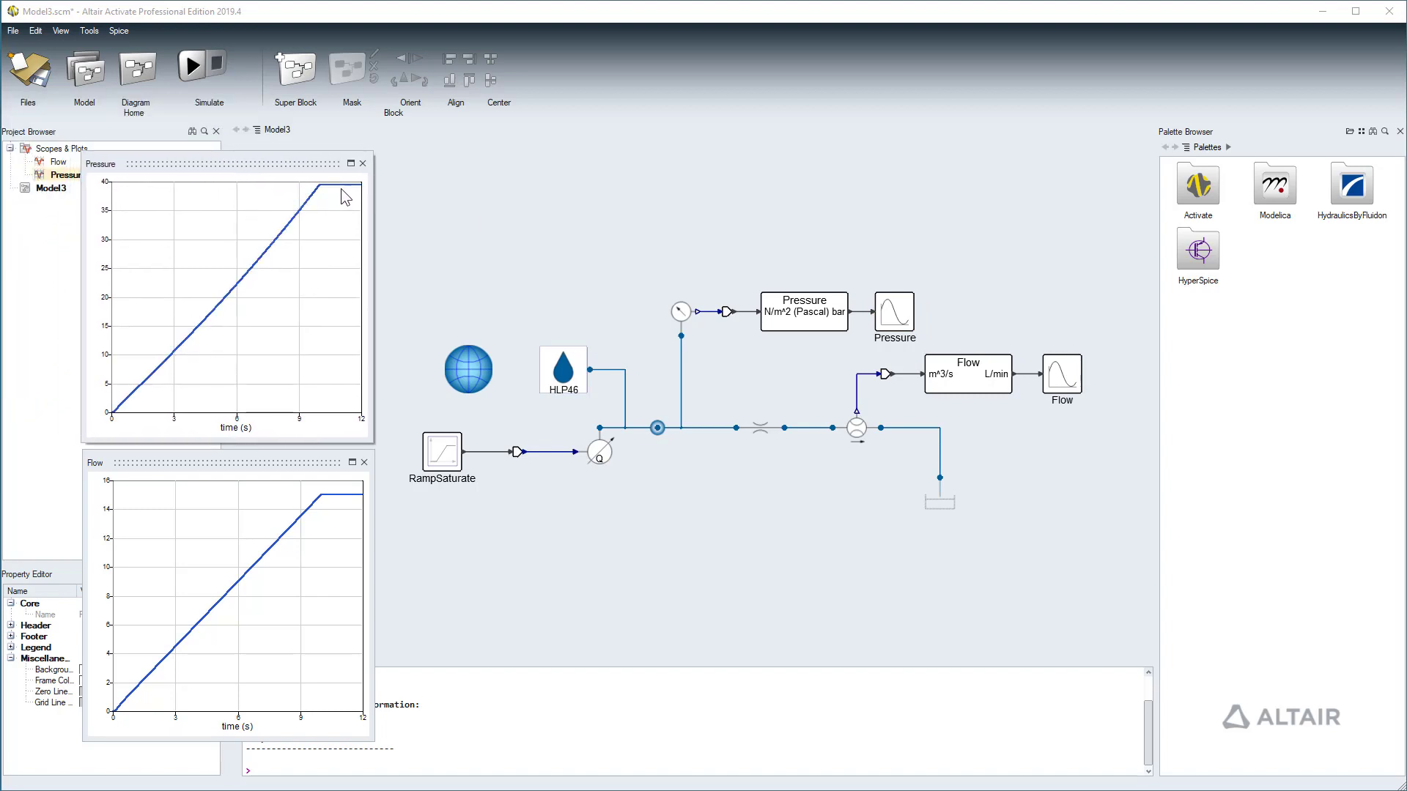
Step: Change RampSaturate's ramp height from 15/60000 back to 30/60000 and re-run Model3
double_click(442, 450)
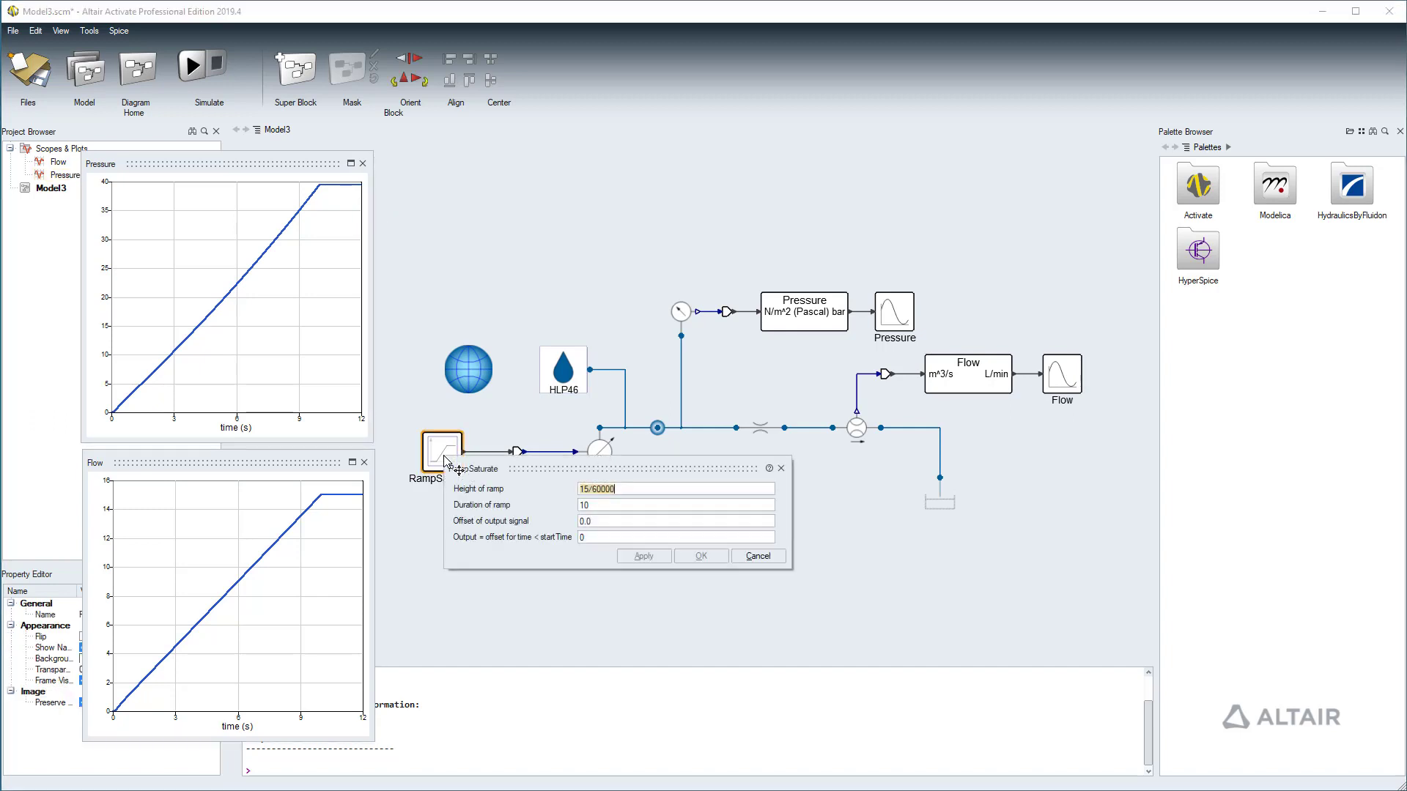
left_click(590, 489)
left_click_drag(590, 488, 547, 495)
type("30")
left_click(701, 556)
left_click(193, 65)
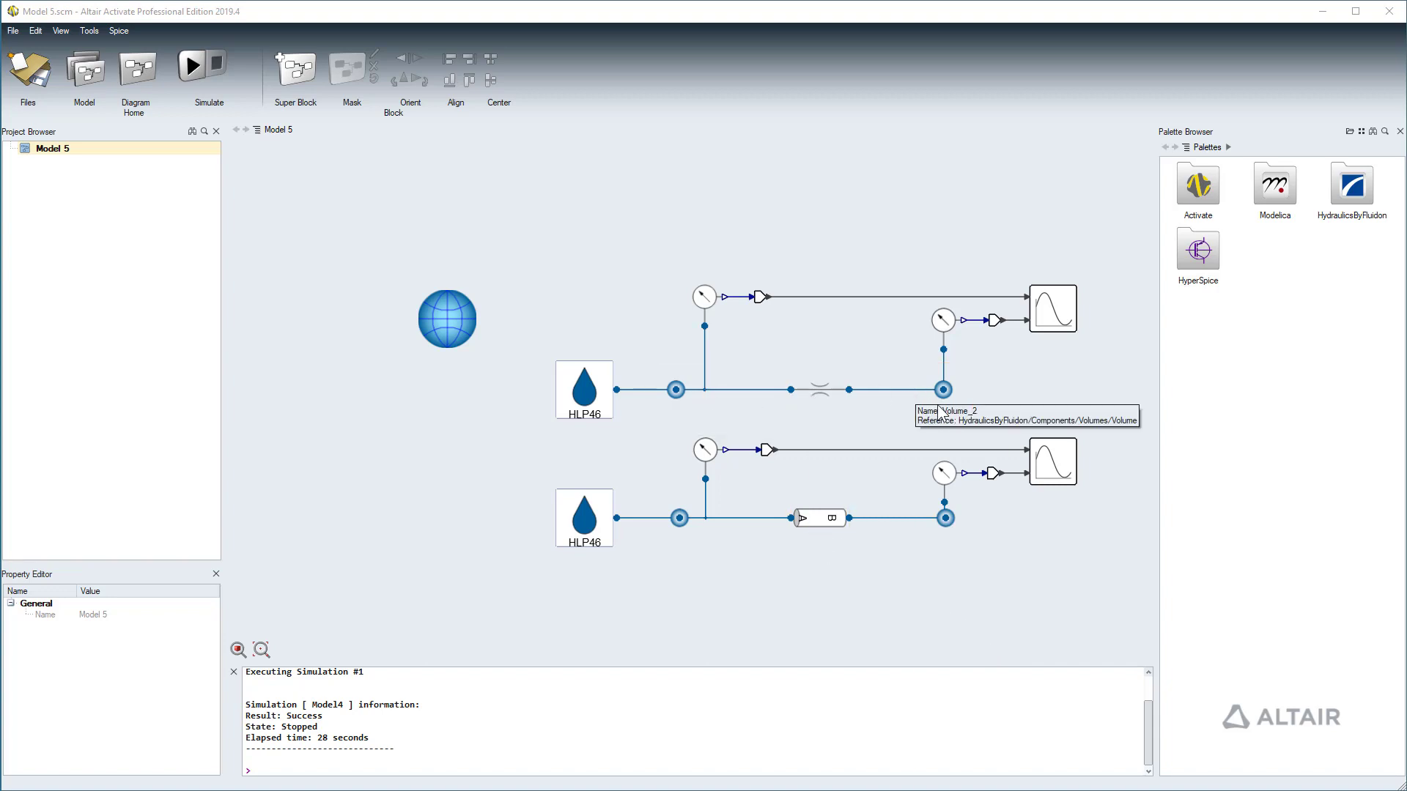
Step: Inspect the throttle's diameter and length and the pipe's geometry, leaving both unchanged
double_click(829, 405)
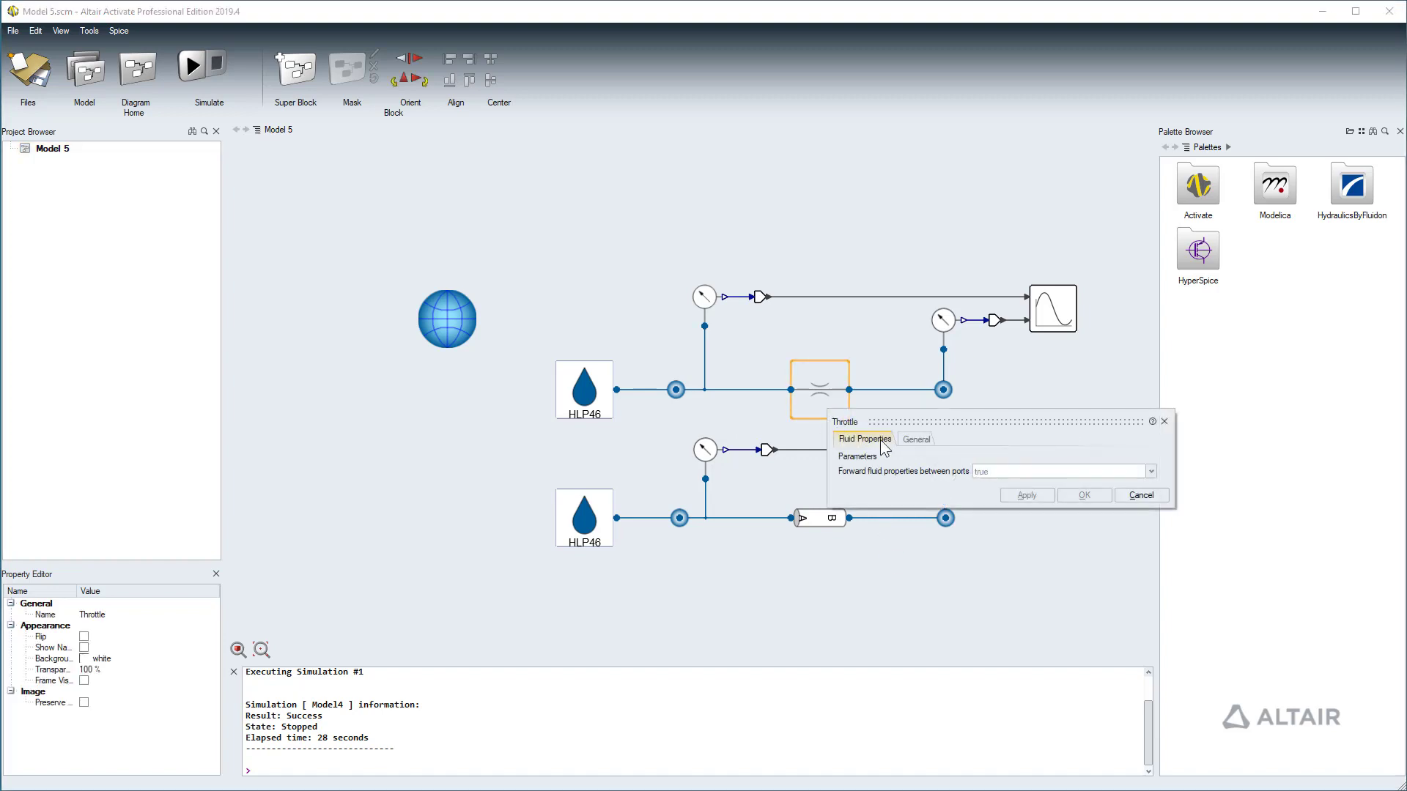
left_click(916, 439)
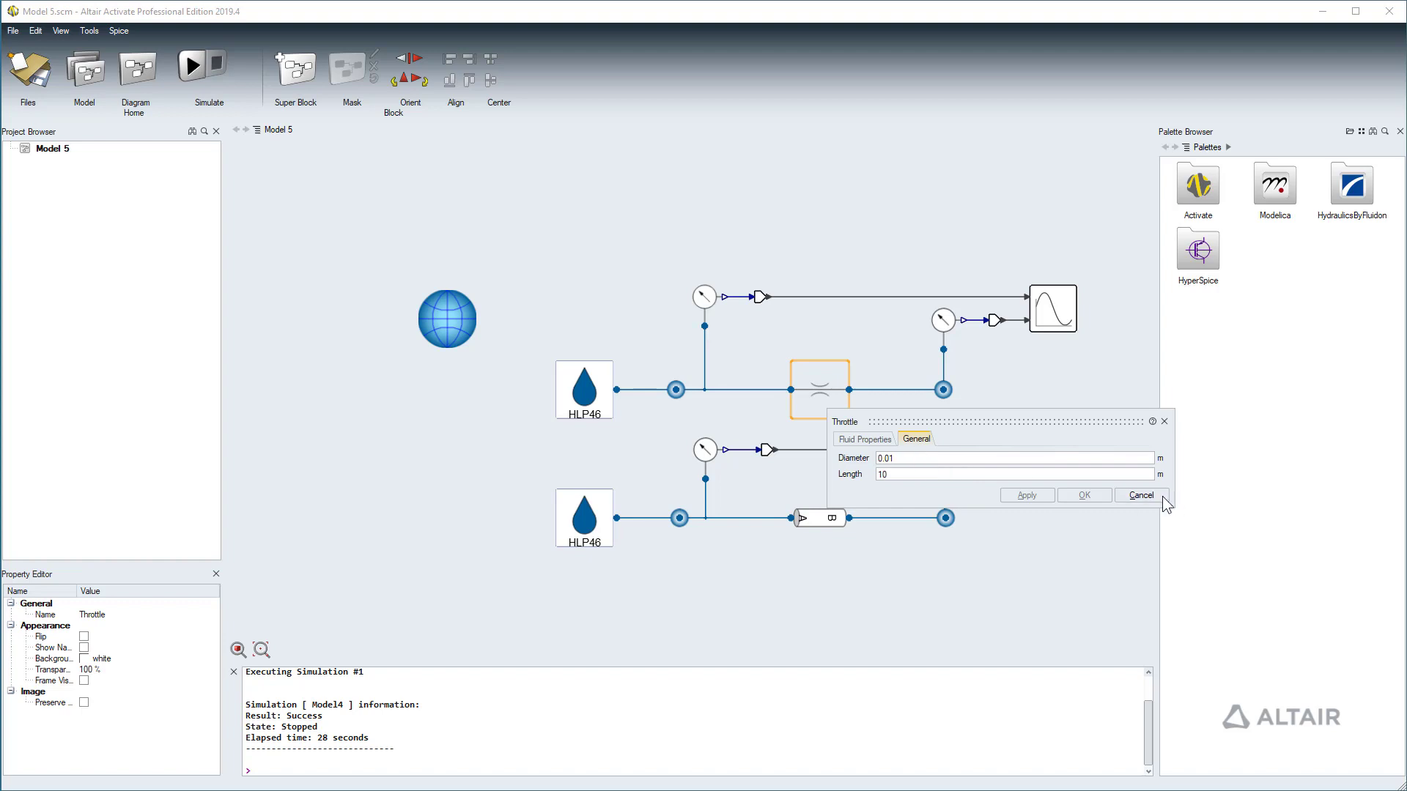
left_click(1143, 495)
double_click(819, 529)
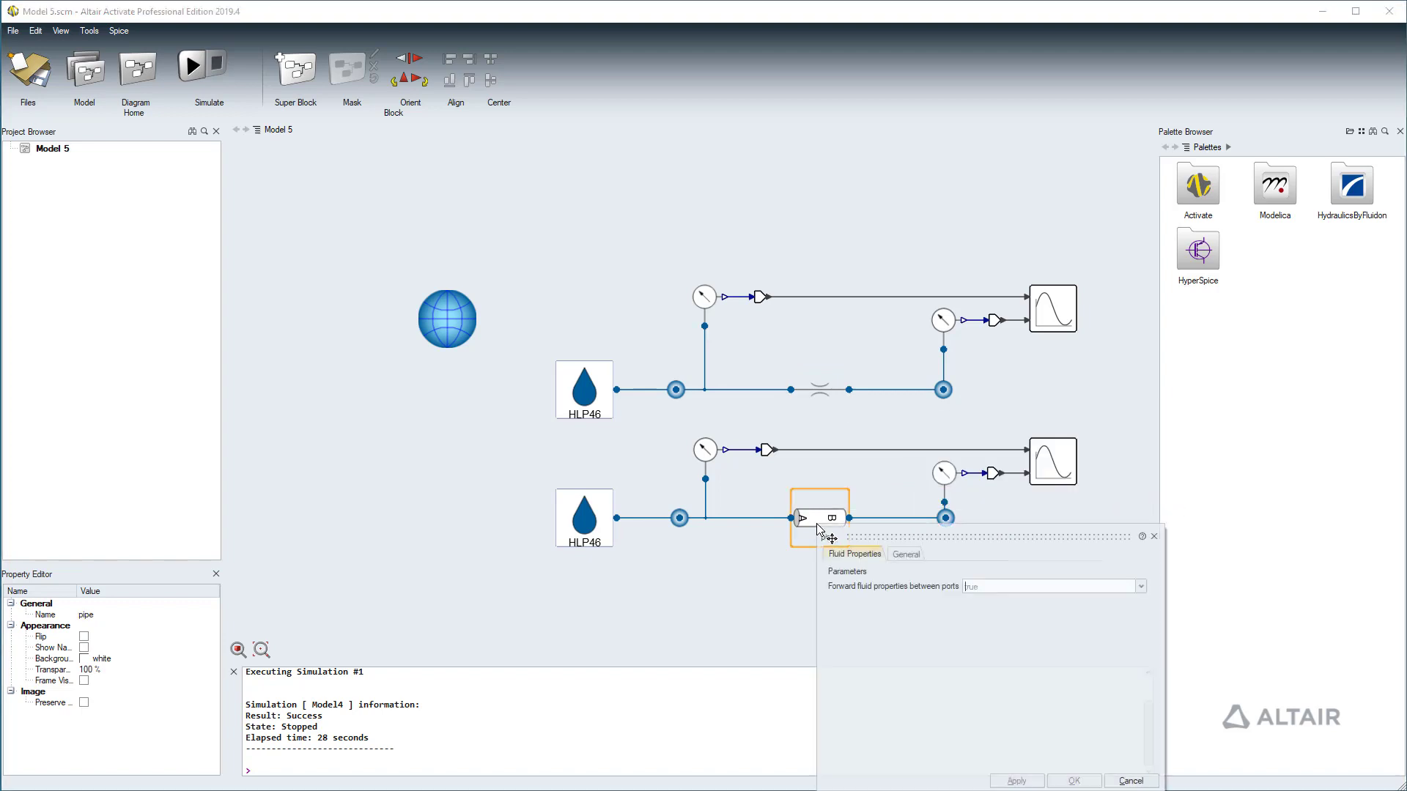
left_click(905, 555)
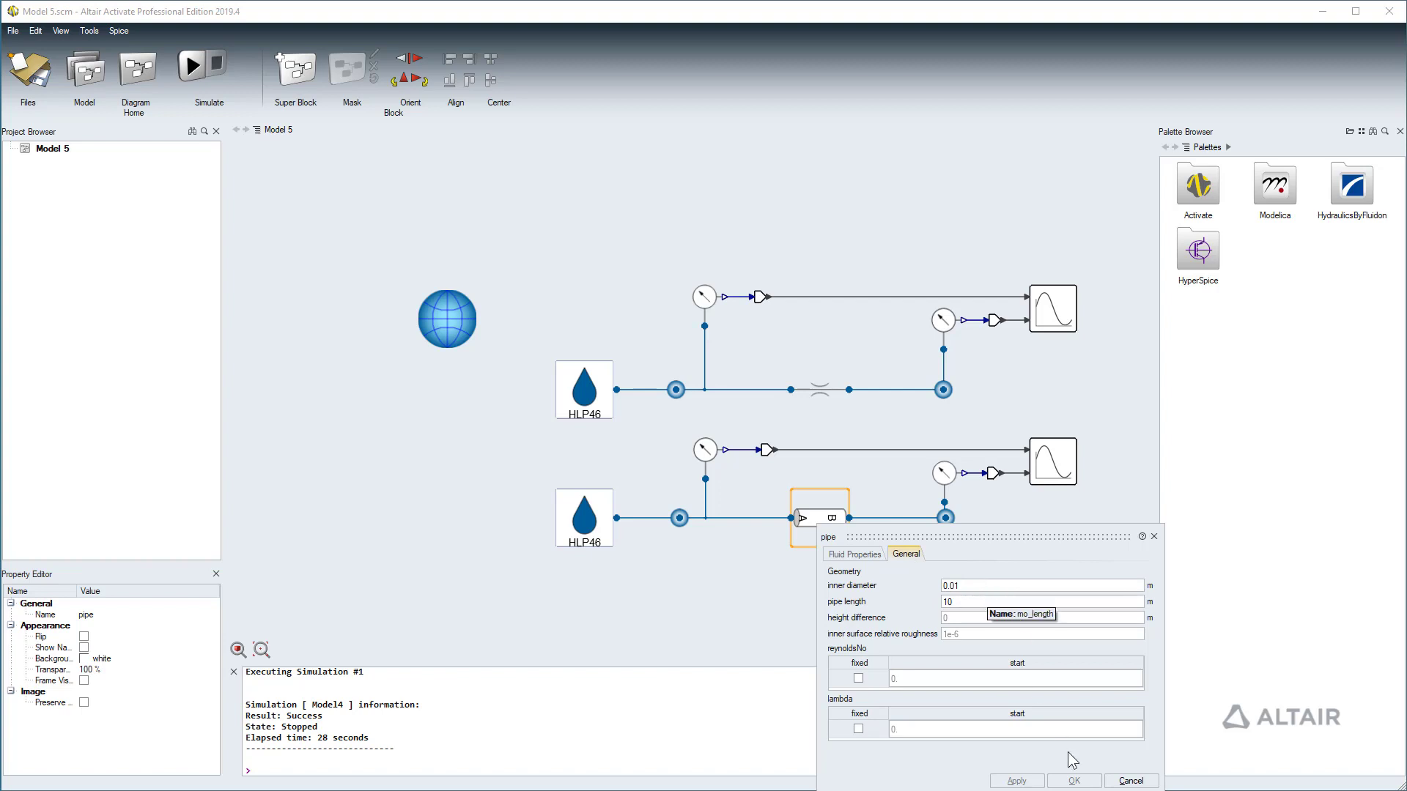
left_click(1131, 780)
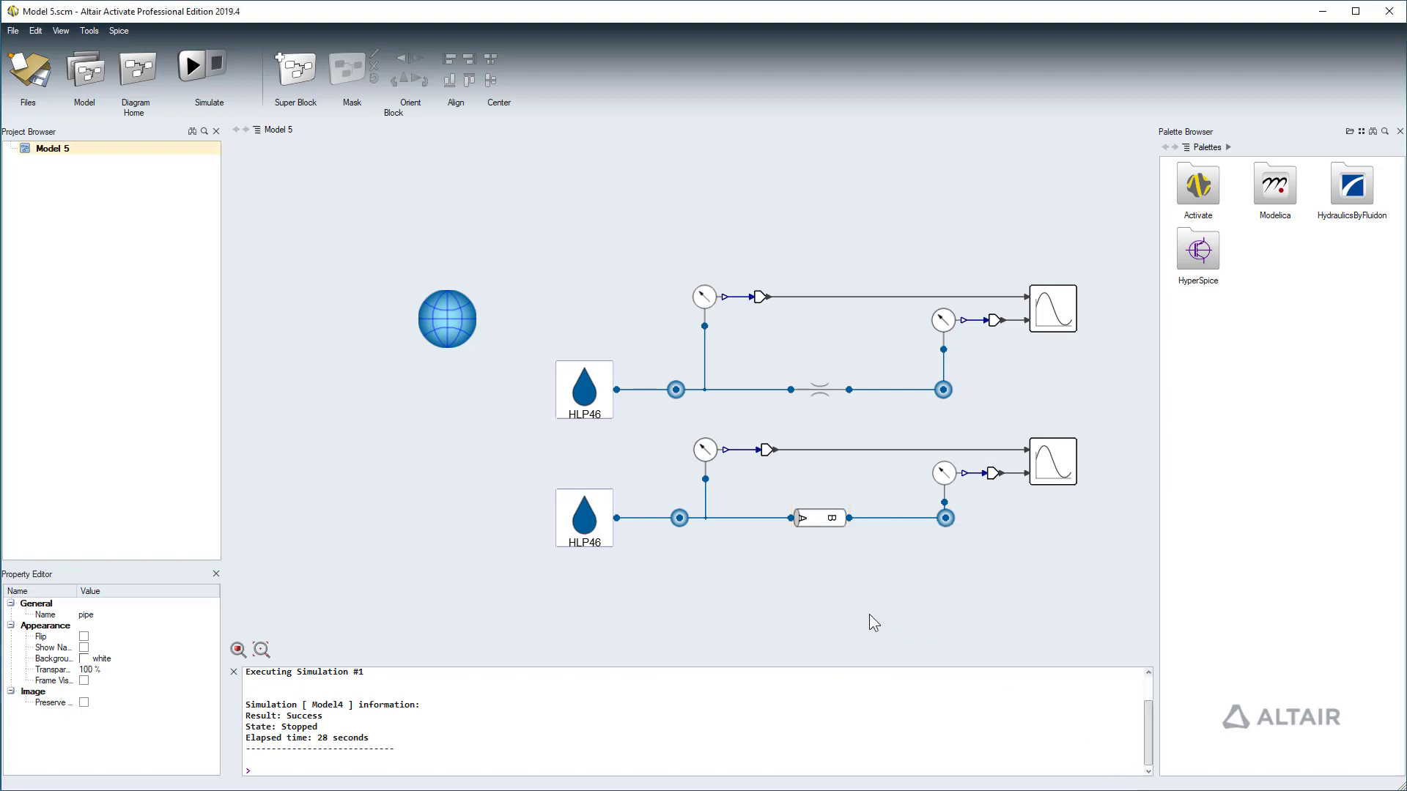
Step: Check the pipe circuit's inlet volume (fixed 11e5 start pressure), then view the outlet volume's settings
double_click(679, 518)
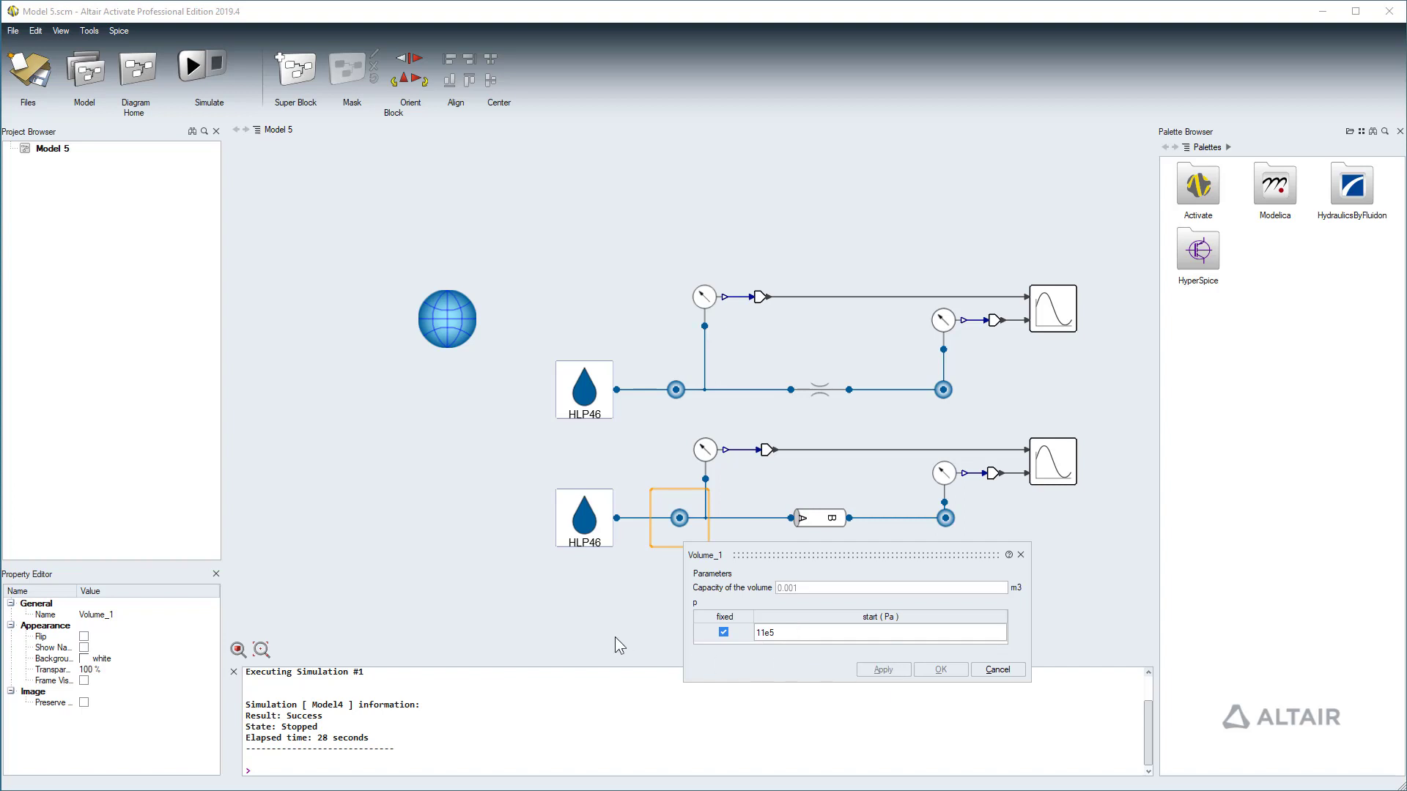
left_click(993, 671)
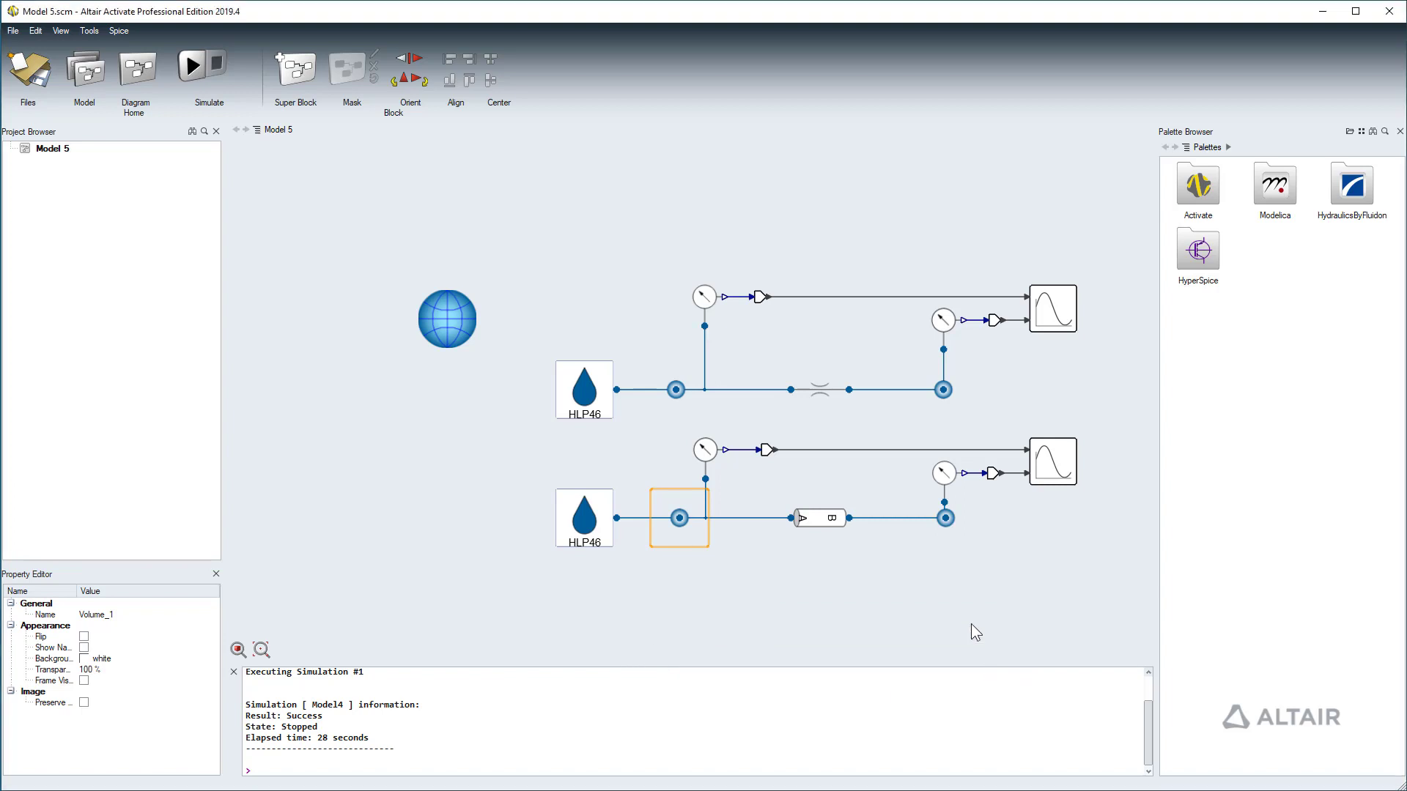
double_click(954, 542)
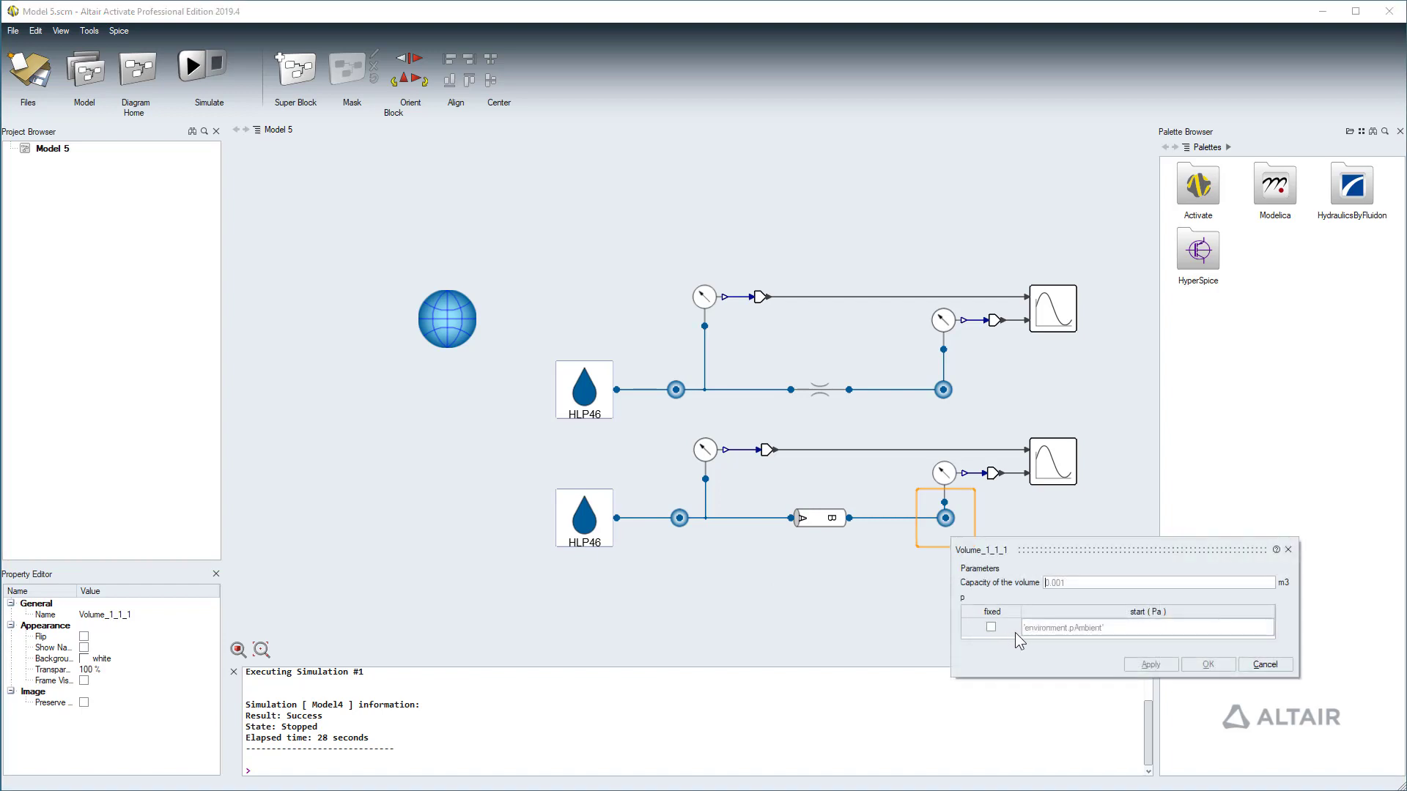
Step: Display the throttle circuit's Pressure plot, with both pressures meeting near 5.0E+05
left_click(1256, 664)
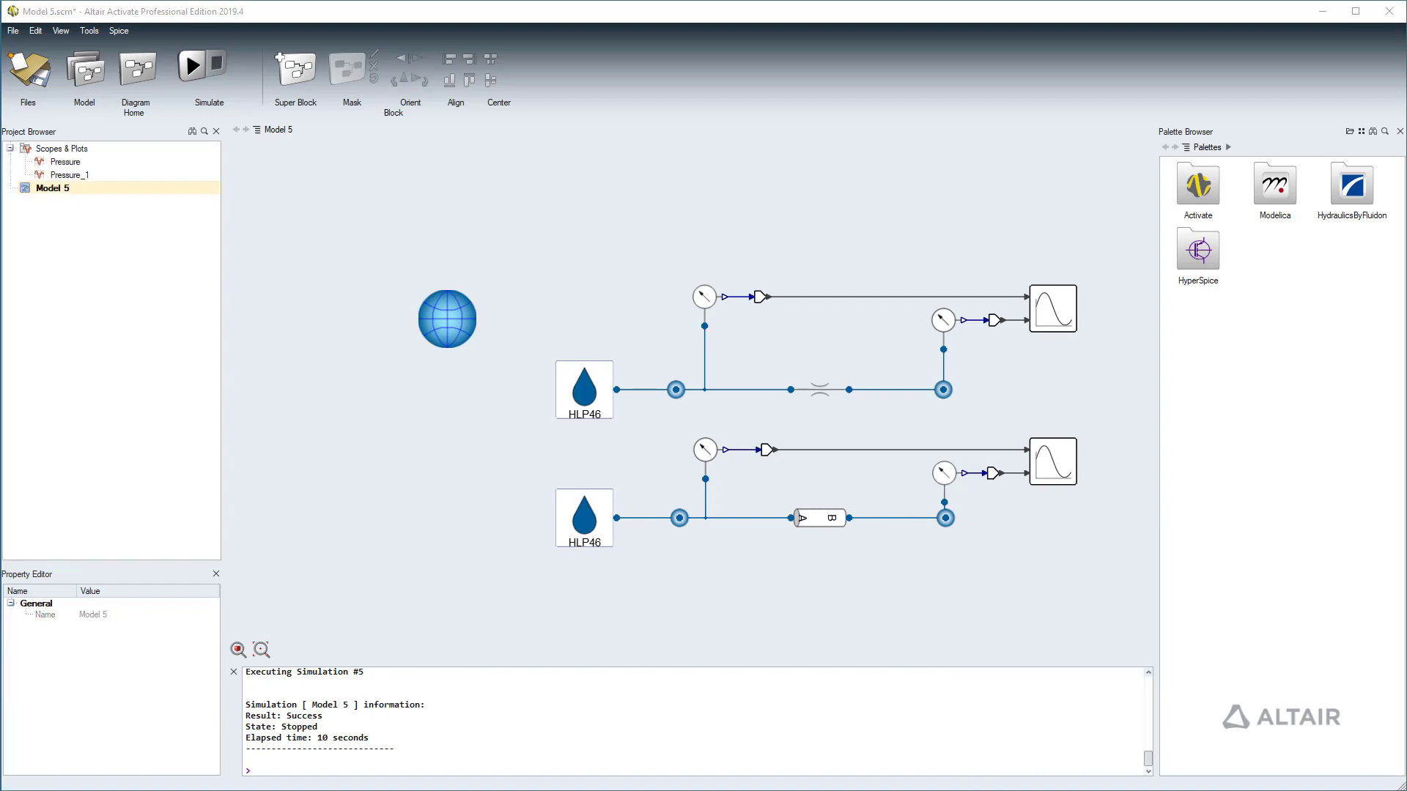
double_click(1058, 313)
left_click(824, 366)
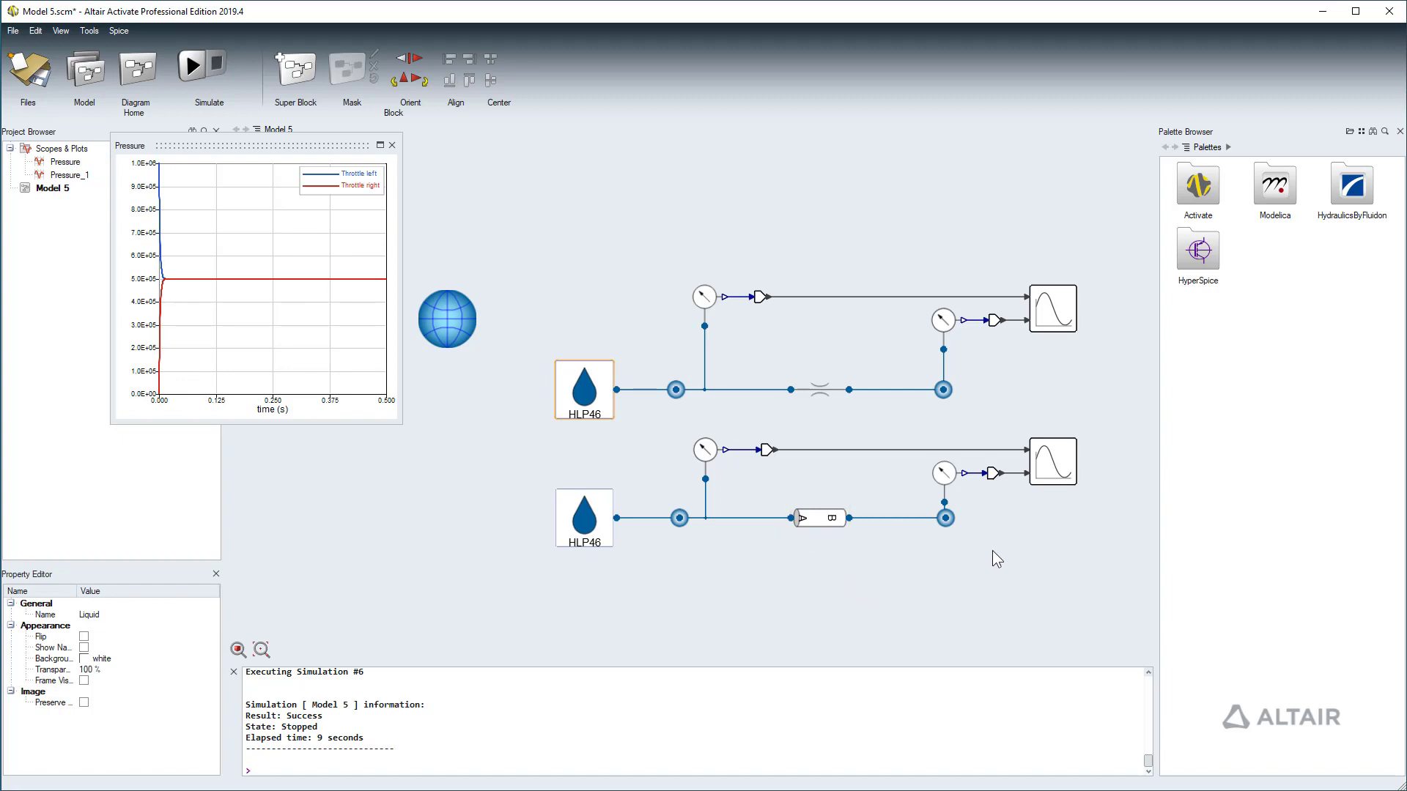
Step: Show the pipe circuit's Pressure_1 plot and position it below the Pressure plot
left_click(1058, 468)
double_click(1052, 463)
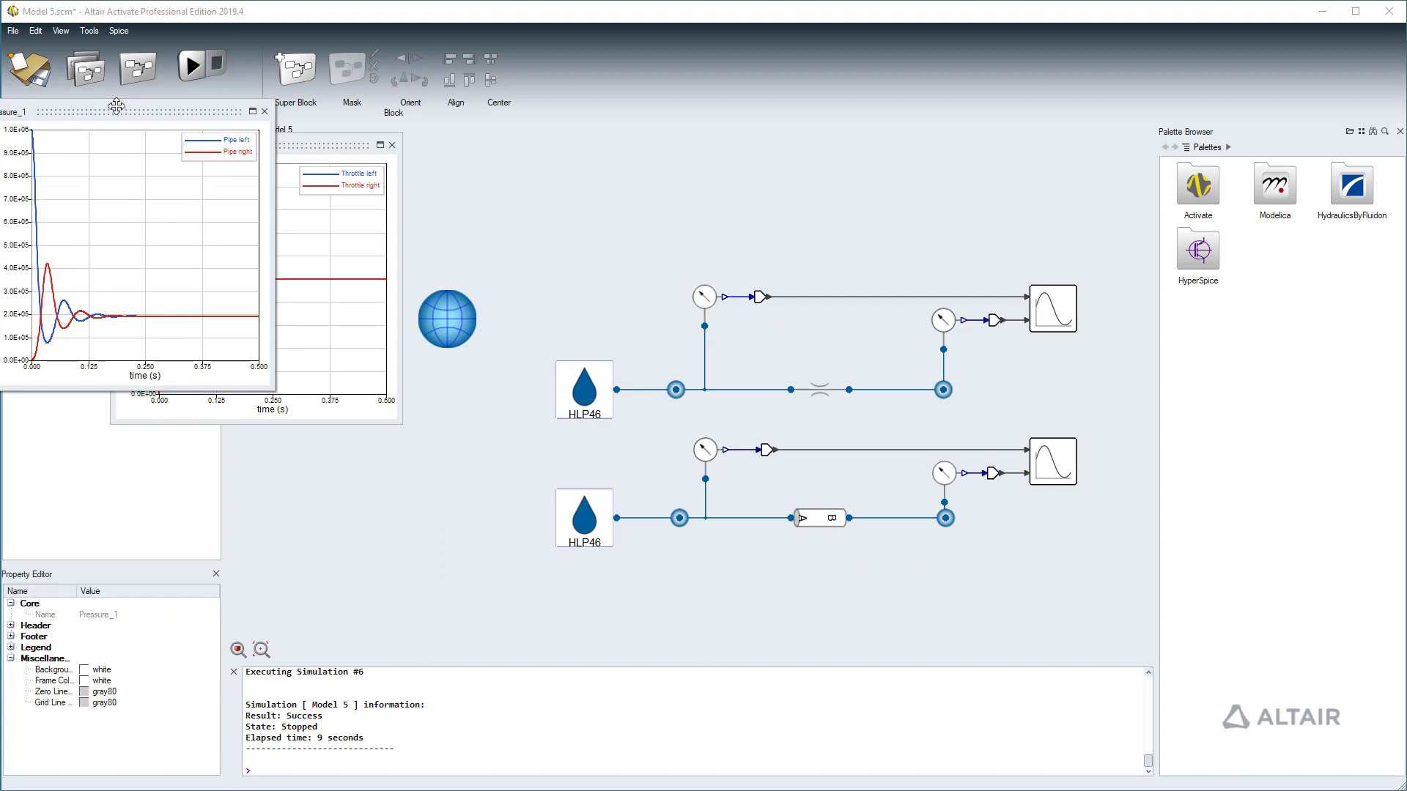
left_click_drag(117, 108, 246, 439)
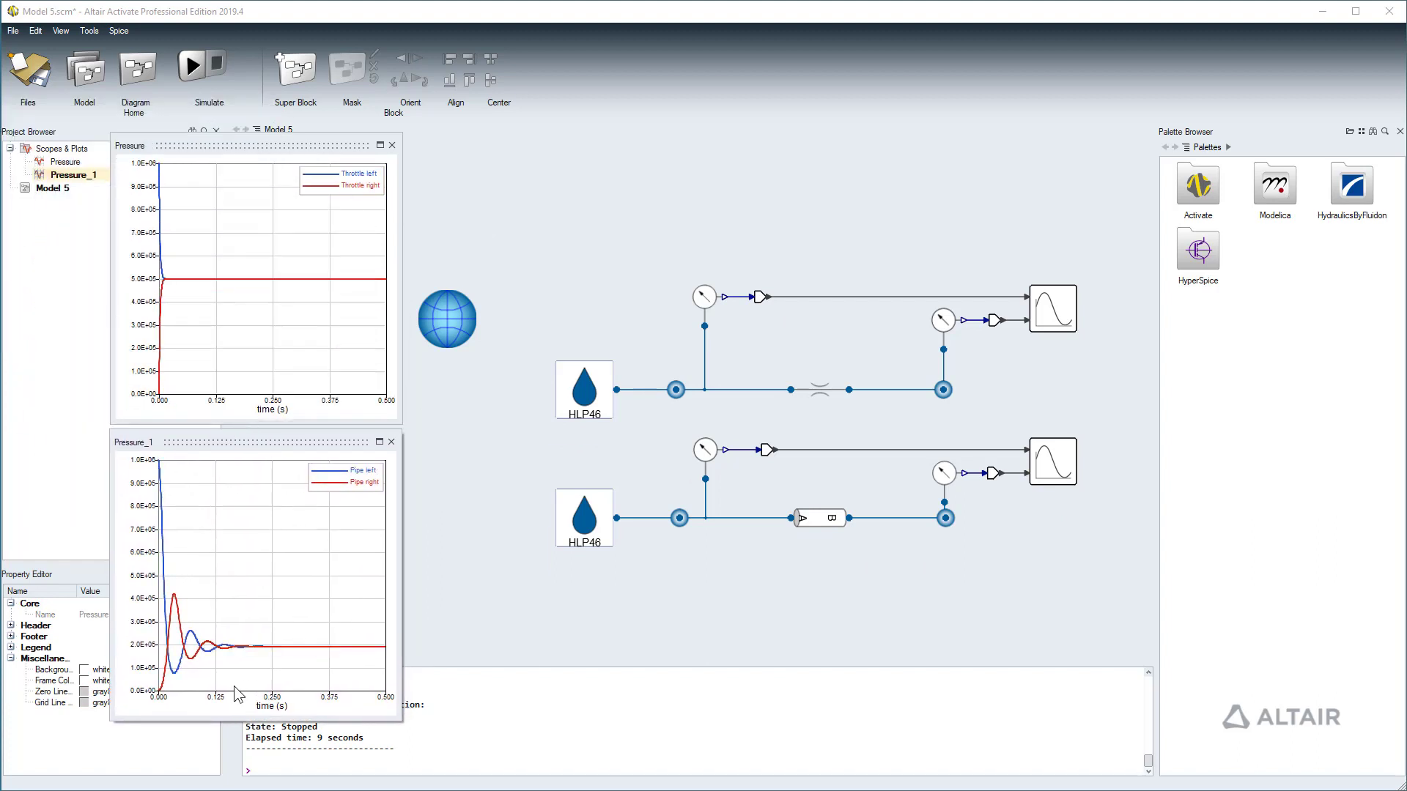